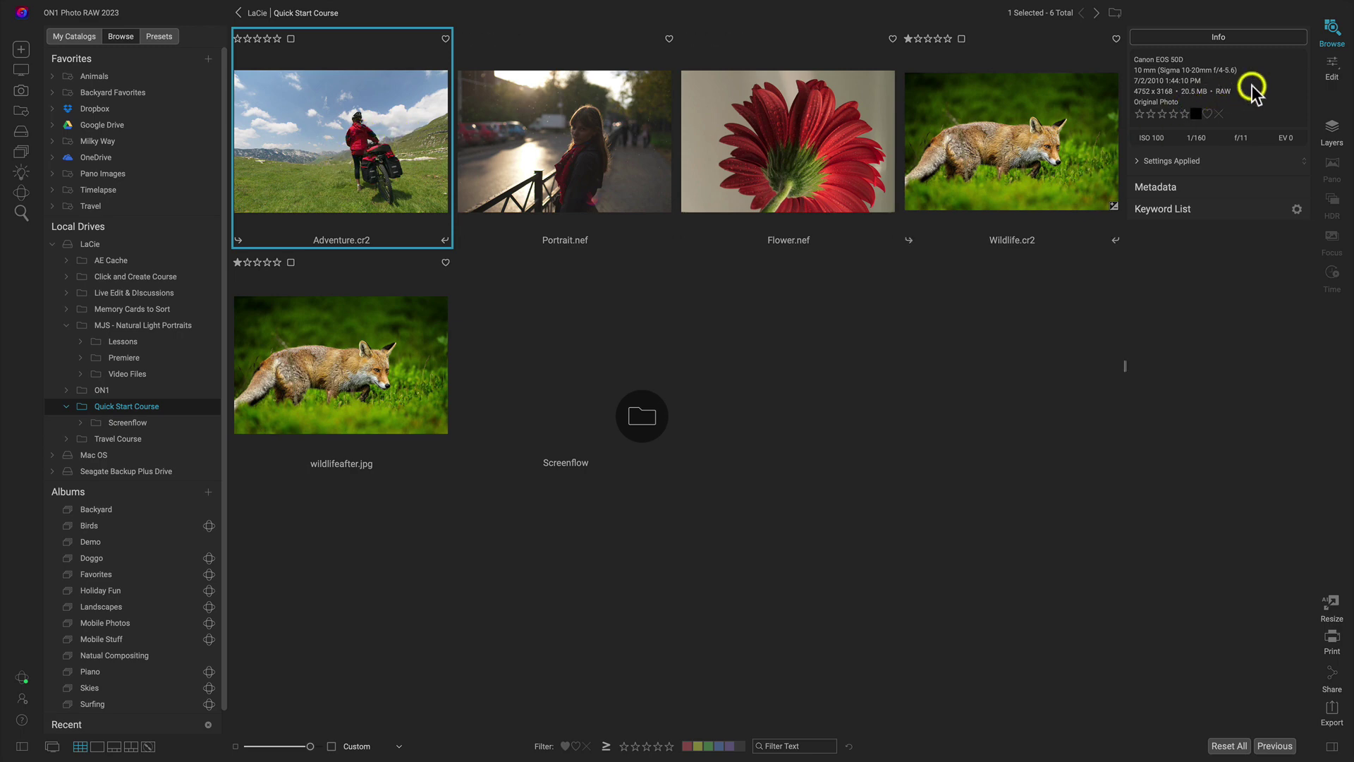
Open the adventure.cr2 photo for editing
{"action": "left_click", "coordinate": [1332, 69]}
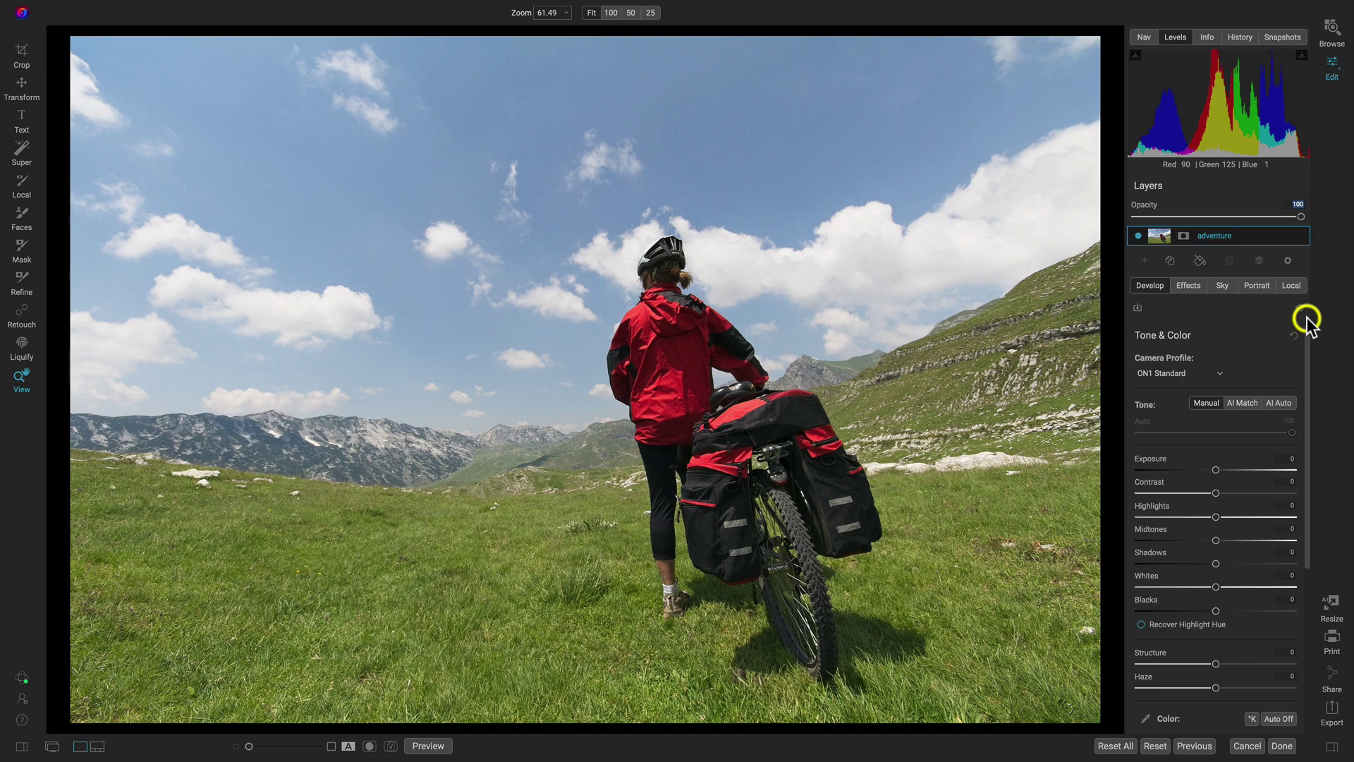
Bring up Sky Swap AI and check its AI sky mask in the black-and-white preview
{"action": "left_click", "coordinate": [1225, 288]}
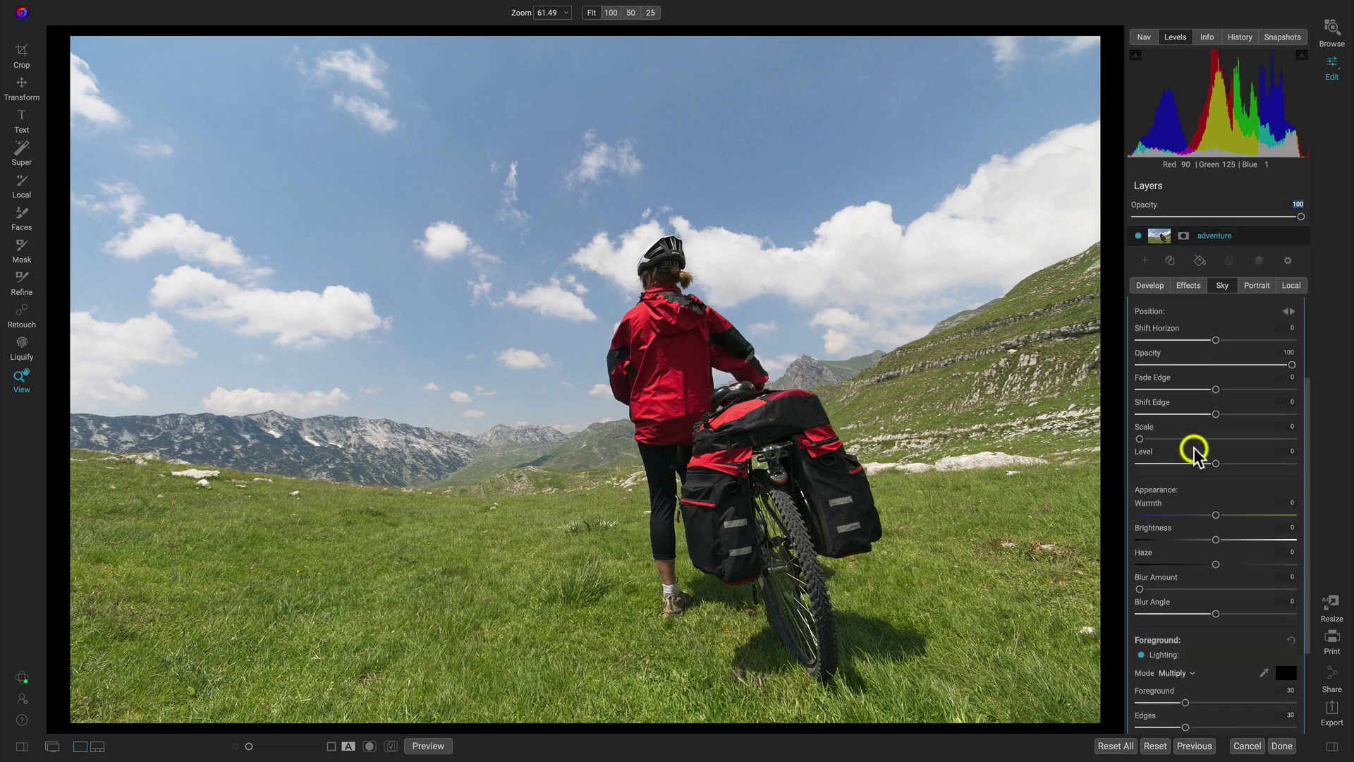
{"action": "scroll", "coordinate": [1197, 434], "scroll_direction": "up", "scroll_amount": 3}
{"action": "left_click", "coordinate": [1160, 308]}
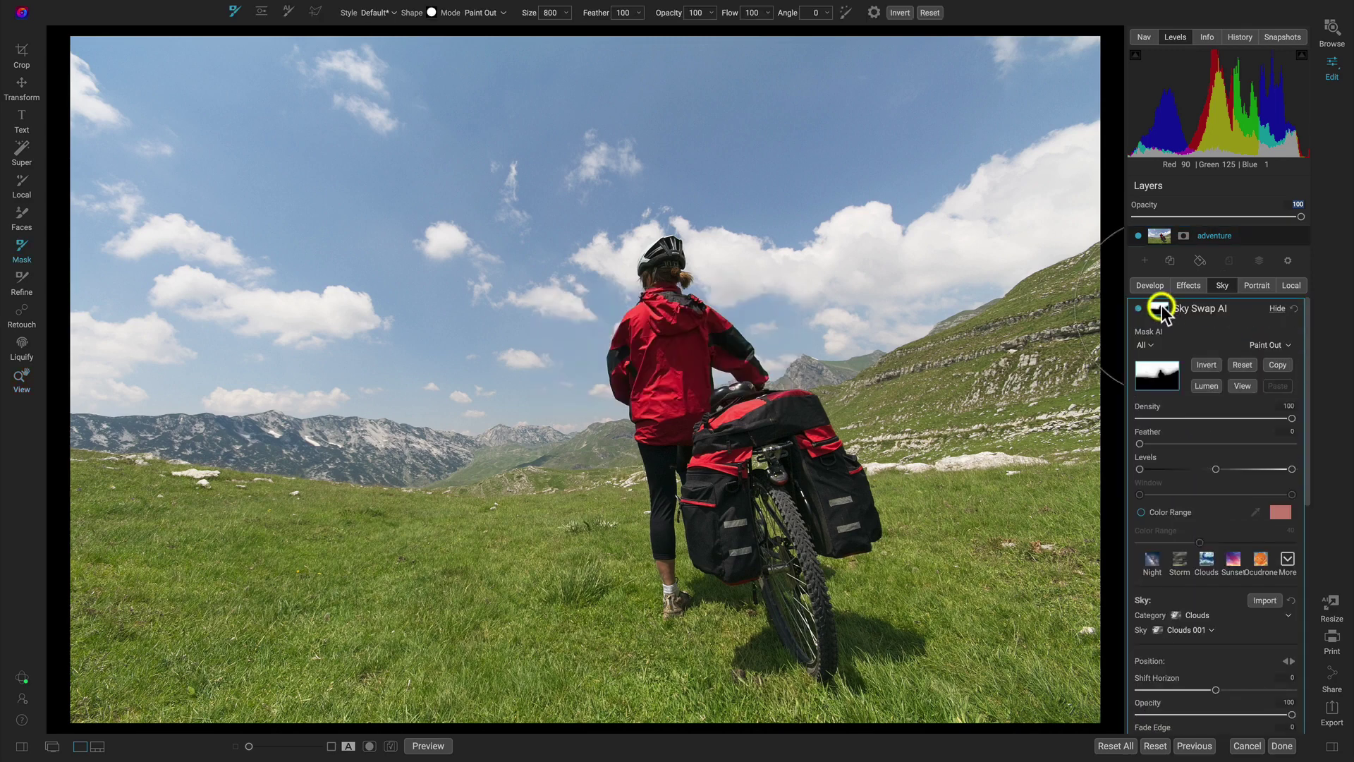
{"action": "left_click", "coordinate": [1240, 386]}
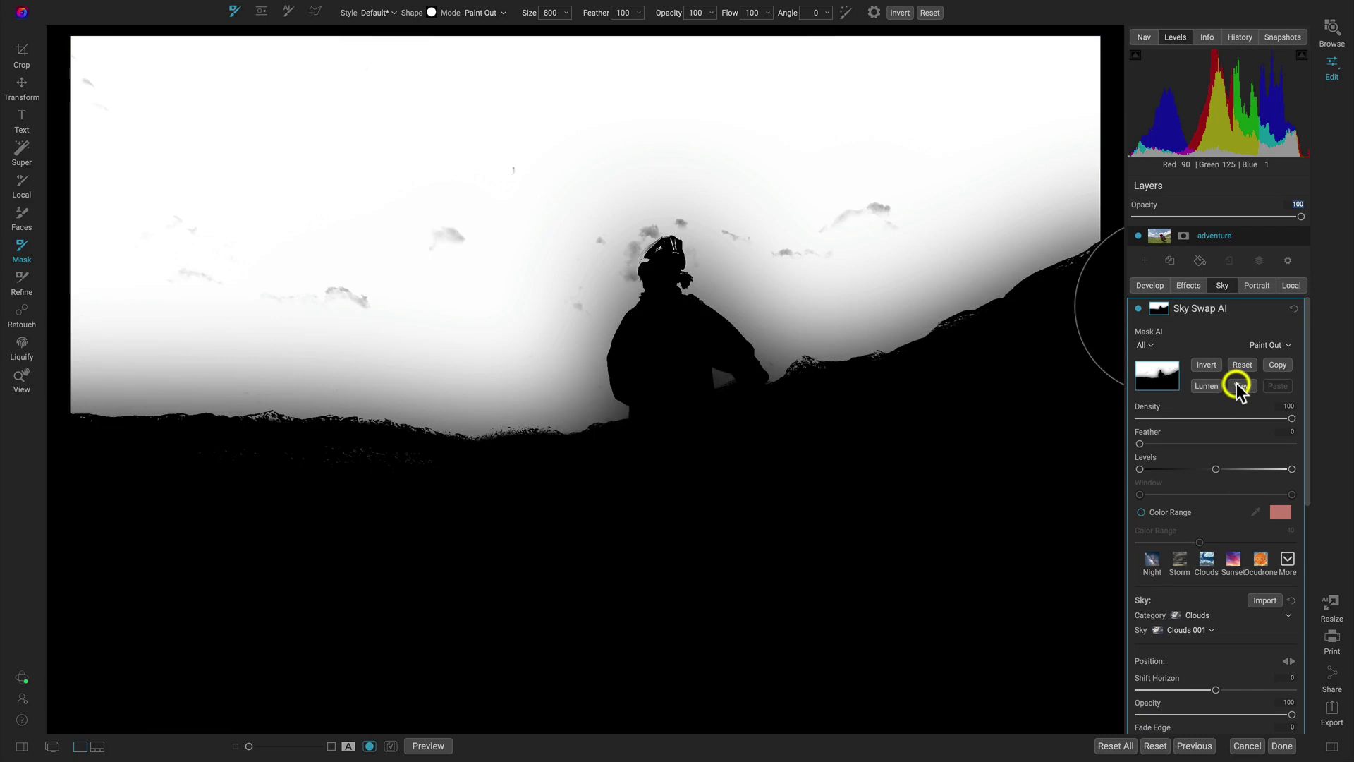
{"action": "left_click", "coordinate": [1242, 388]}
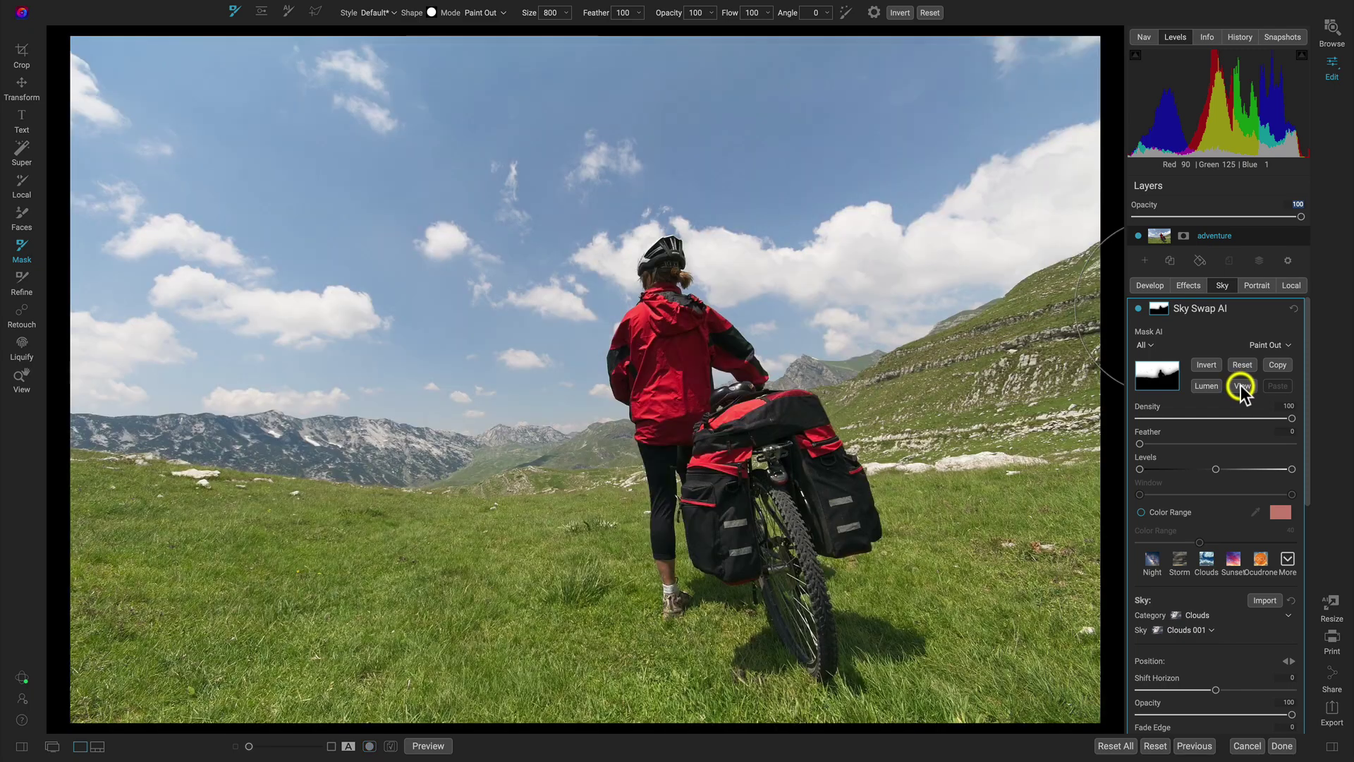
{"action": "left_click", "coordinate": [1162, 309]}
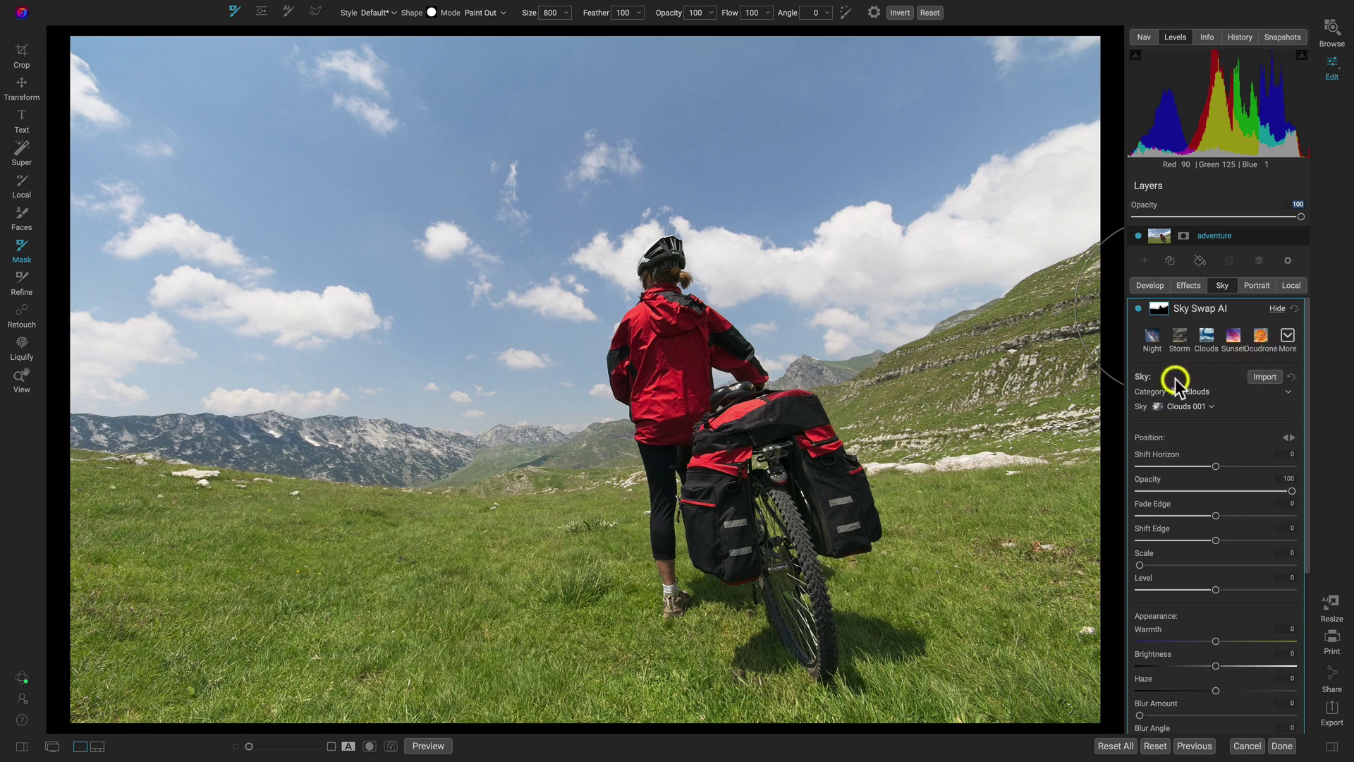
Set the sky Category to OcuDrone Marshmallow
{"action": "left_click", "coordinate": [1194, 391]}
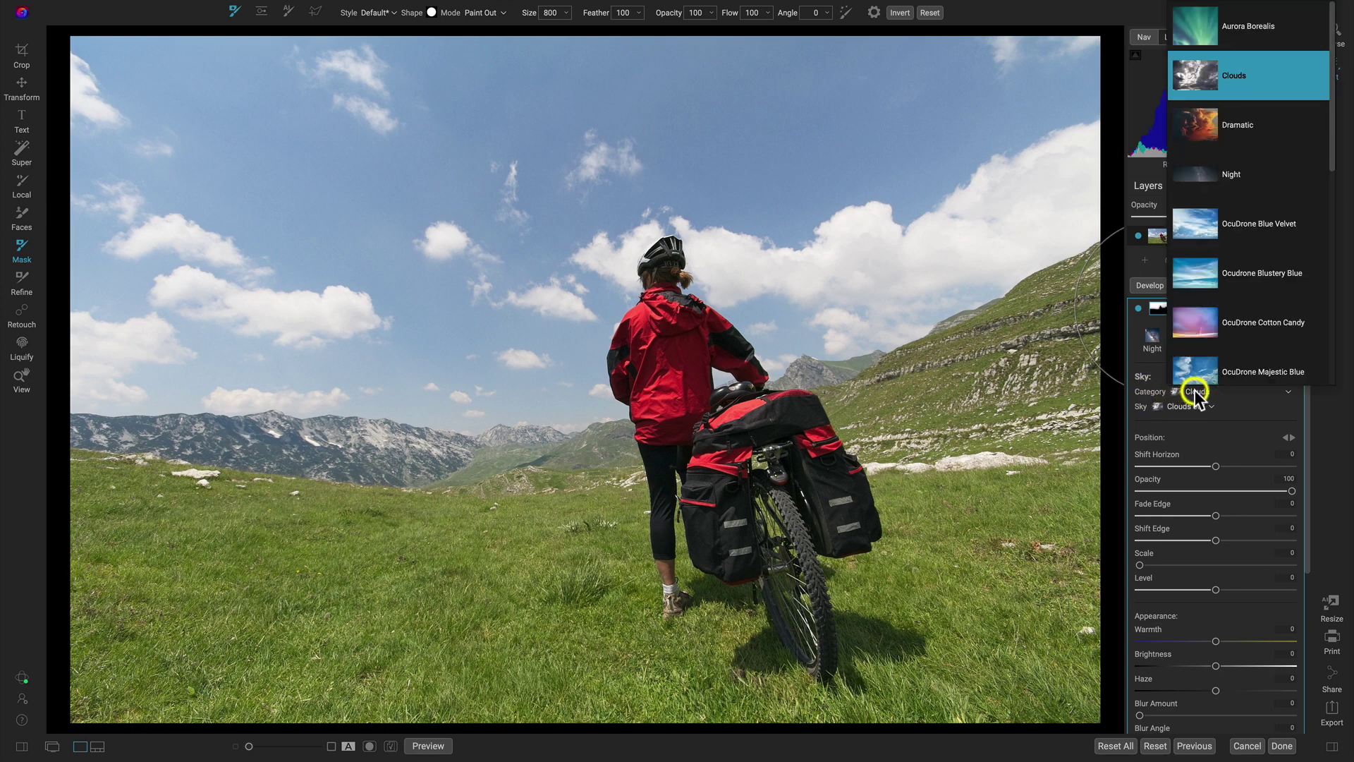
{"action": "scroll", "coordinate": [1258, 344], "scroll_direction": "down", "scroll_amount": 3}
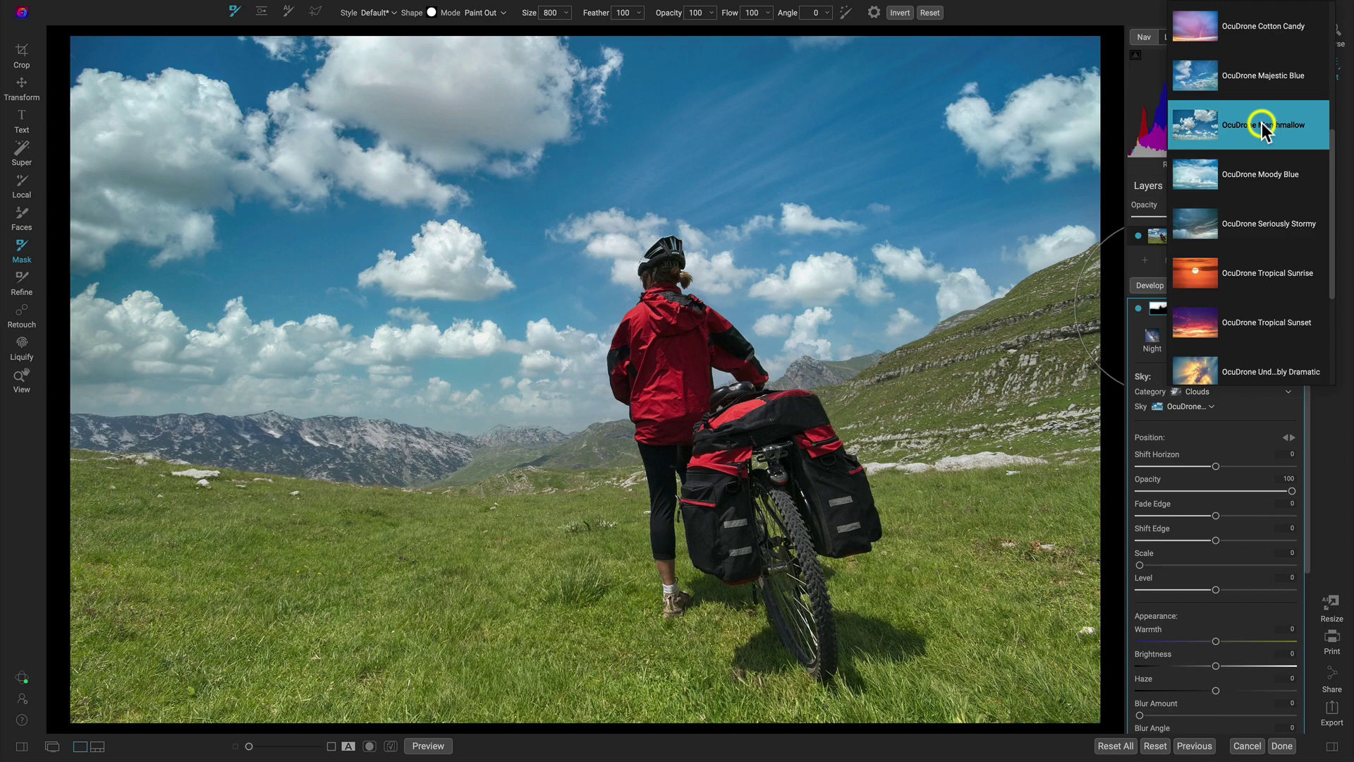
{"action": "left_click", "coordinate": [1262, 124]}
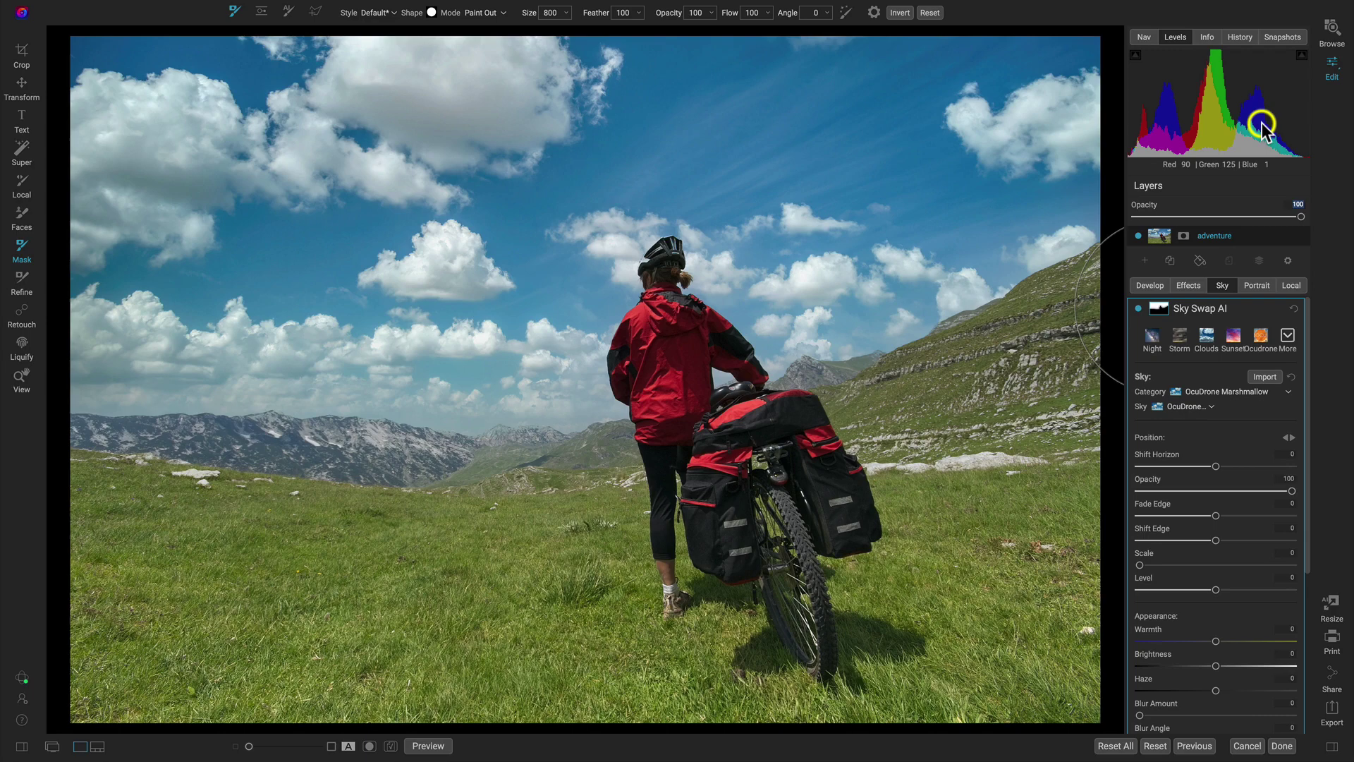
Return to the View tool and choose the OcuDrone_Marshmallow_Sky_03 sky
{"action": "key", "text": "z"}
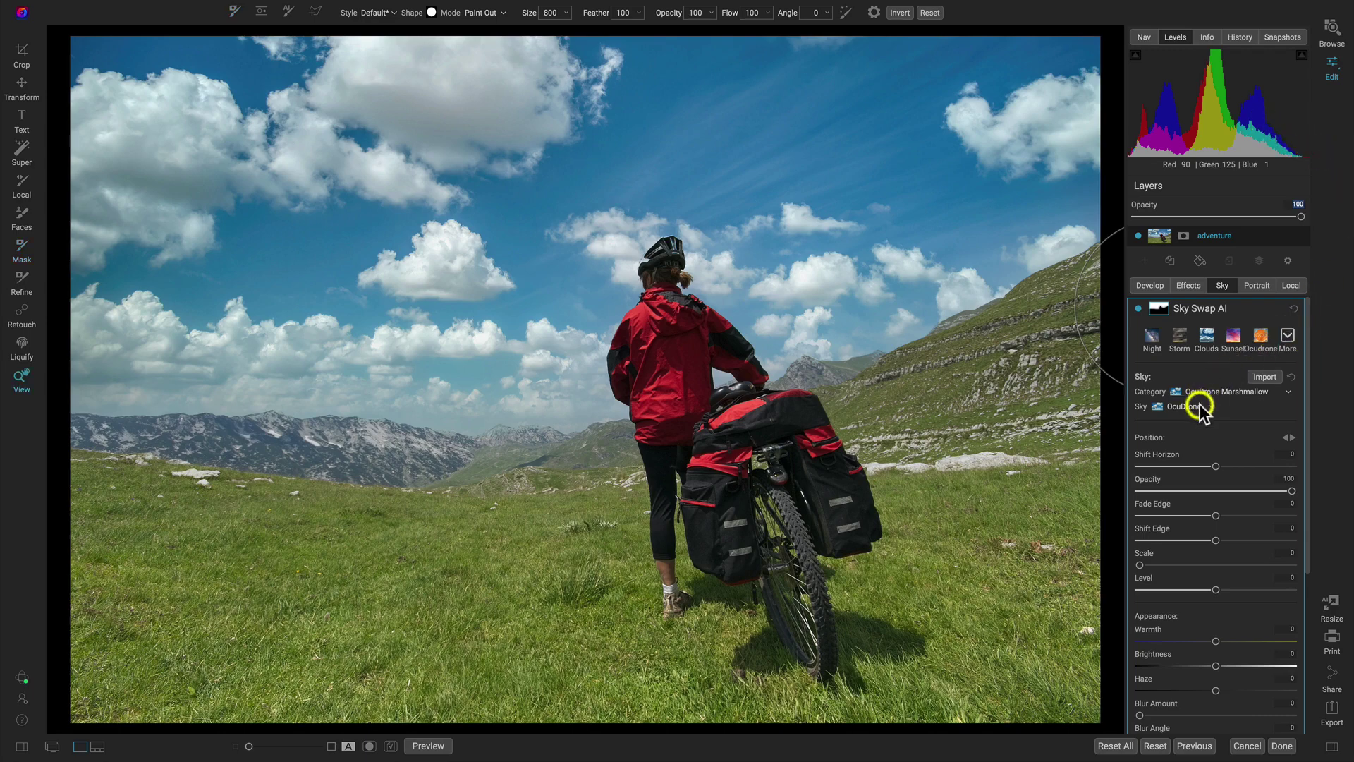
{"action": "left_click", "coordinate": [1207, 408]}
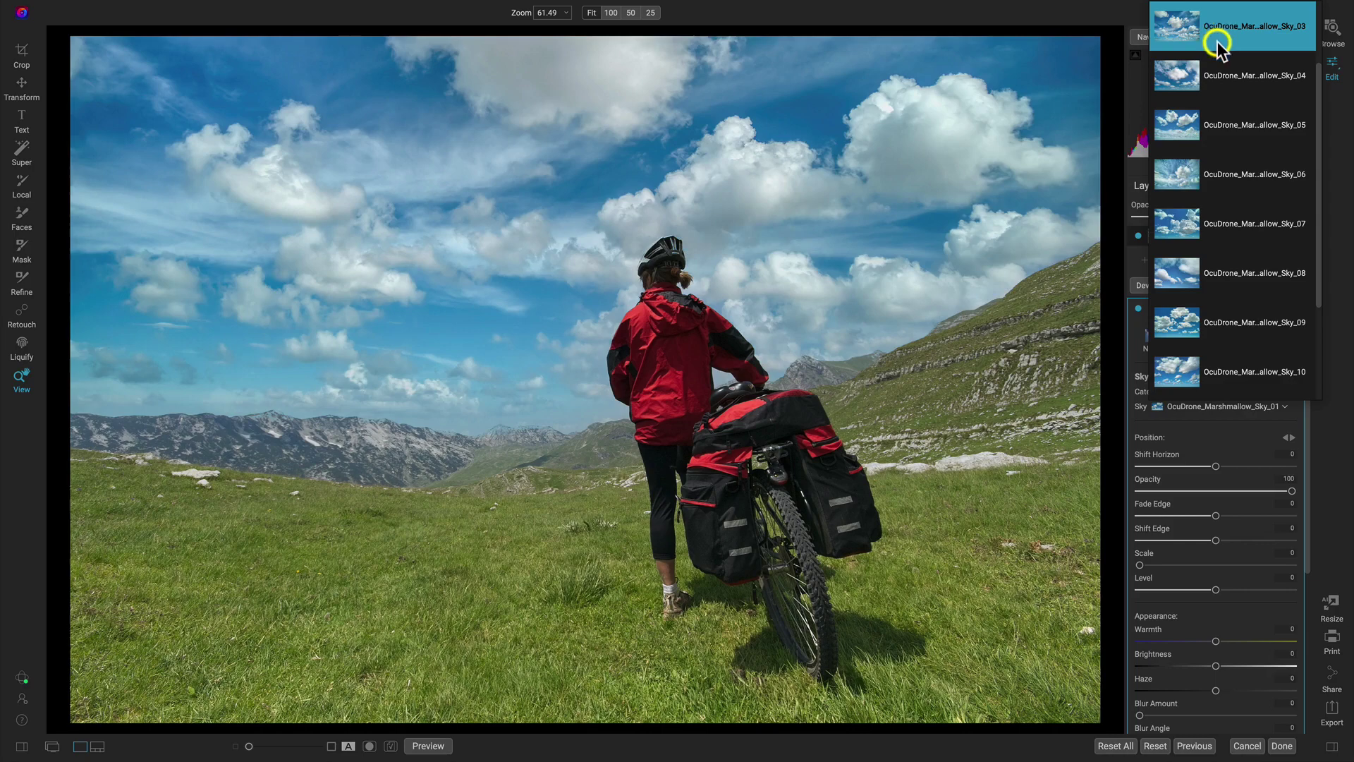
{"action": "scroll", "coordinate": [1221, 36], "scroll_direction": "up", "scroll_amount": 1}
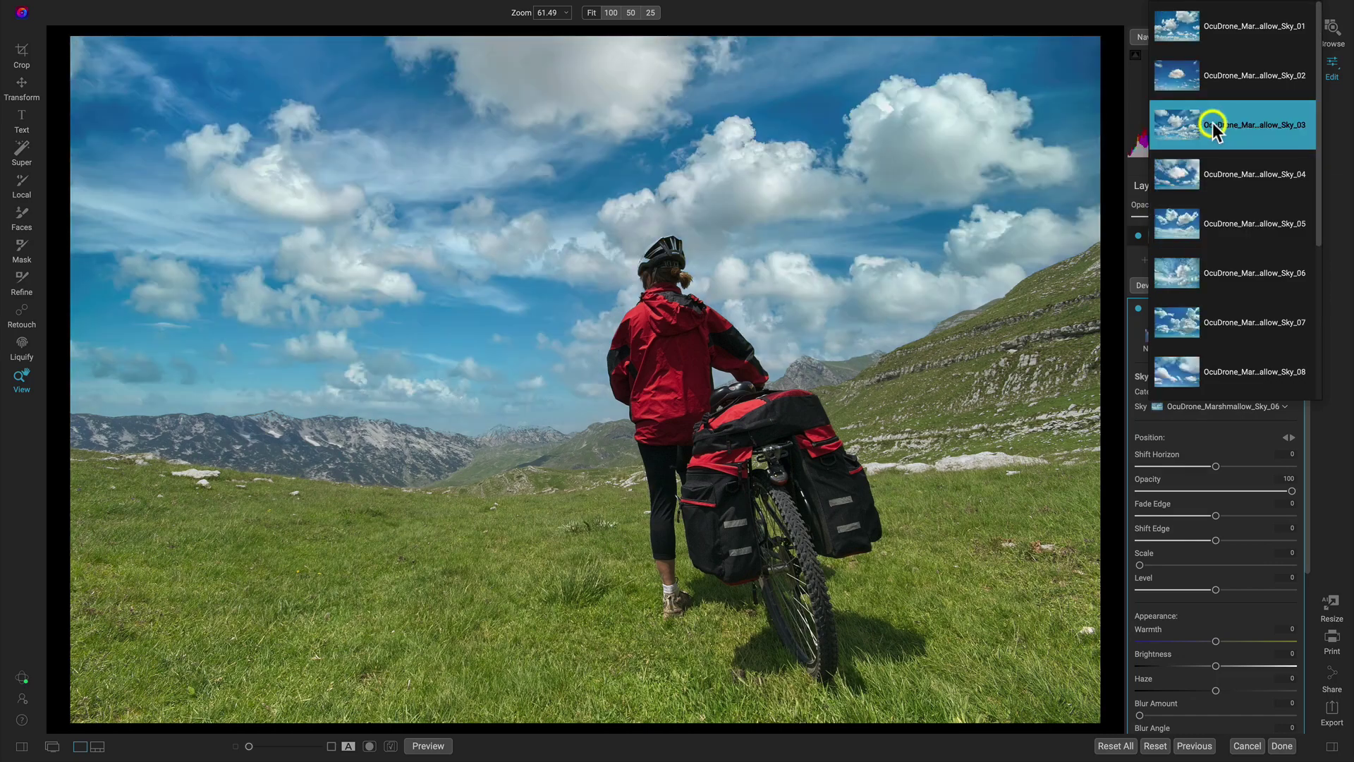
{"action": "left_click", "coordinate": [1216, 126]}
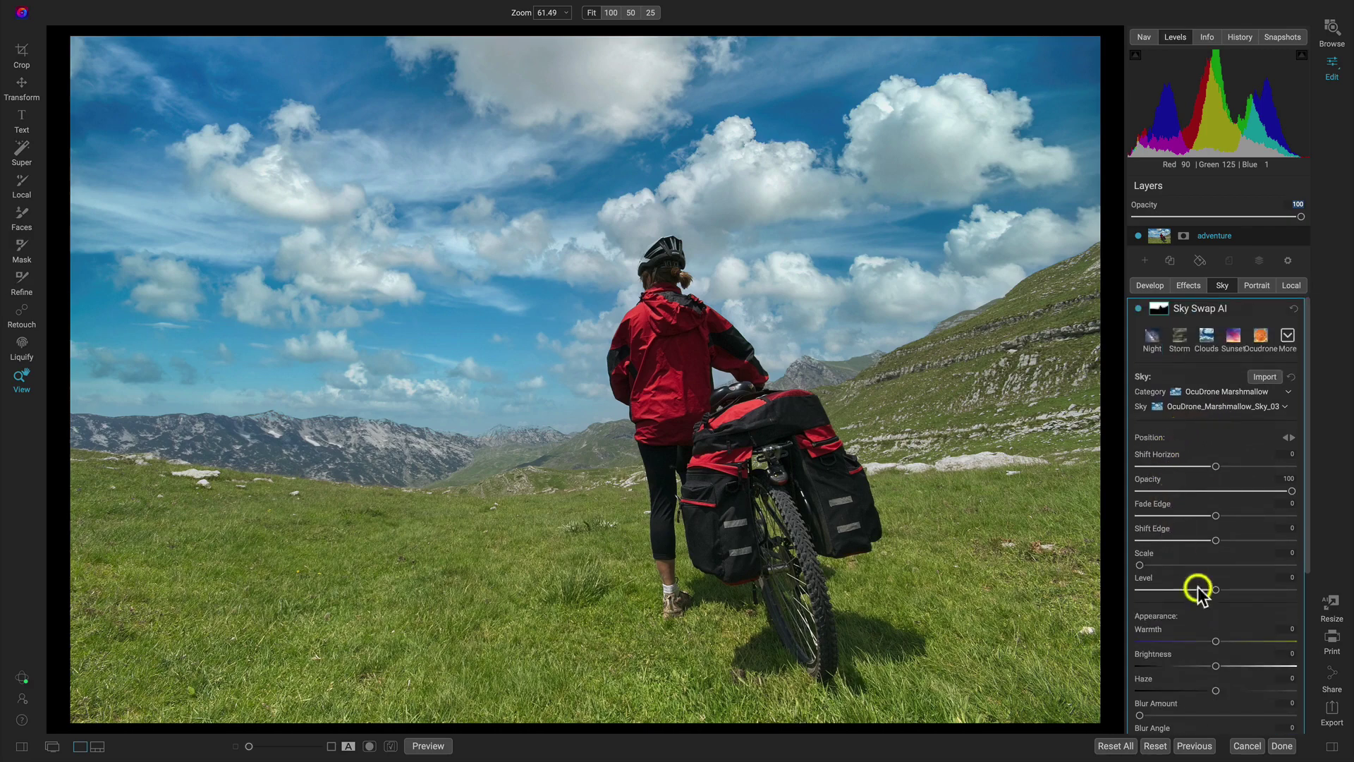
In the sky's Appearance settings, set Warmth to 42 and Brightness to 65
{"action": "scroll", "coordinate": [1255, 616], "scroll_direction": "down", "scroll_amount": 1}
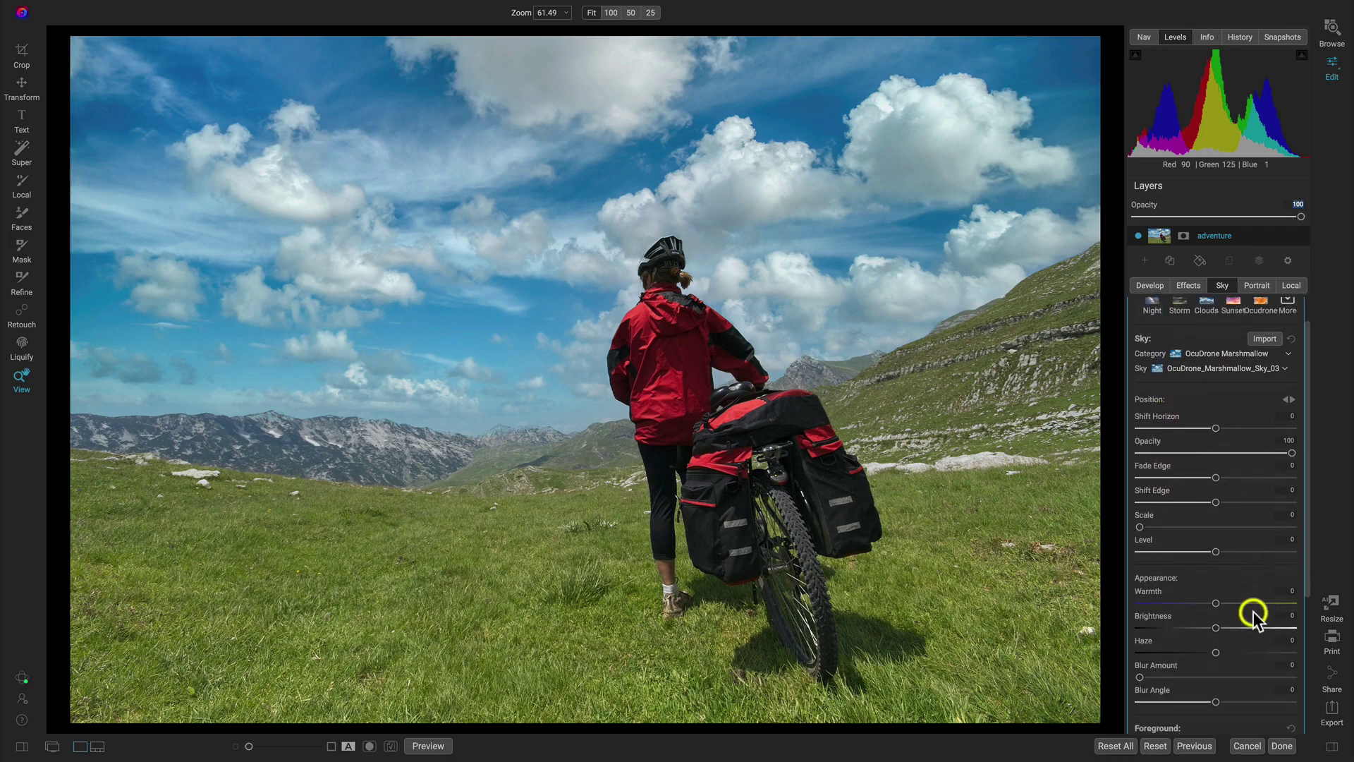
{"action": "scroll", "coordinate": [1254, 615], "scroll_direction": "down", "scroll_amount": 2}
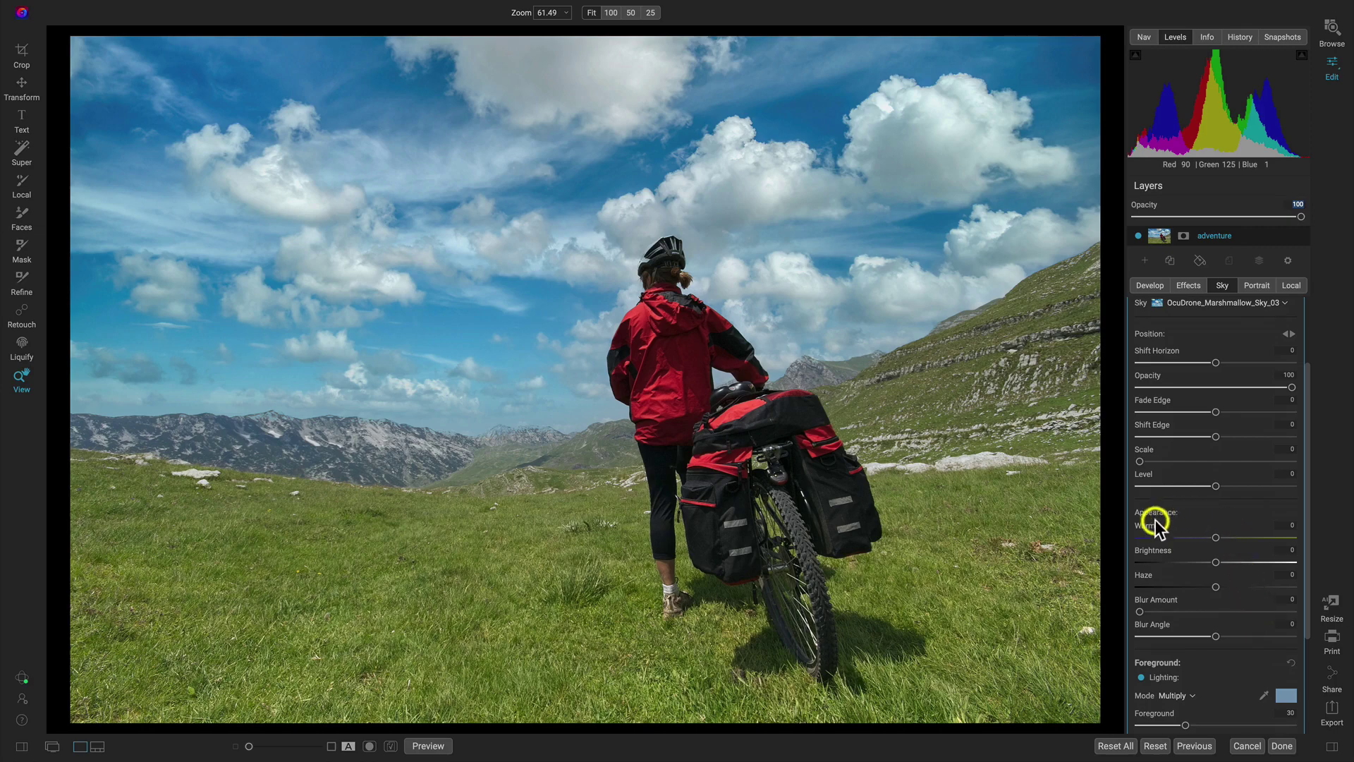
{"action": "left_click_drag", "start_coordinate": [1217, 538], "coordinate": [1269, 542]}
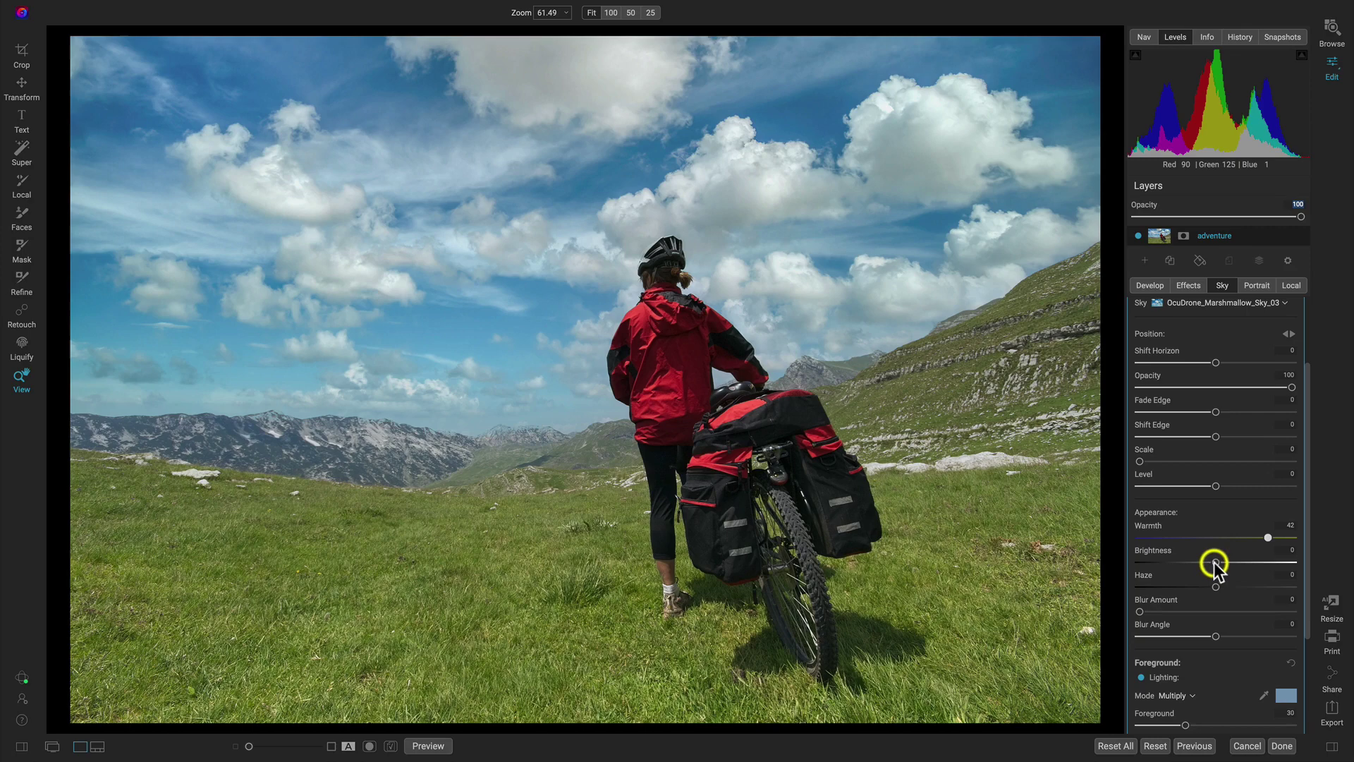
{"action": "left_click_drag", "start_coordinate": [1214, 563], "coordinate": [1280, 568]}
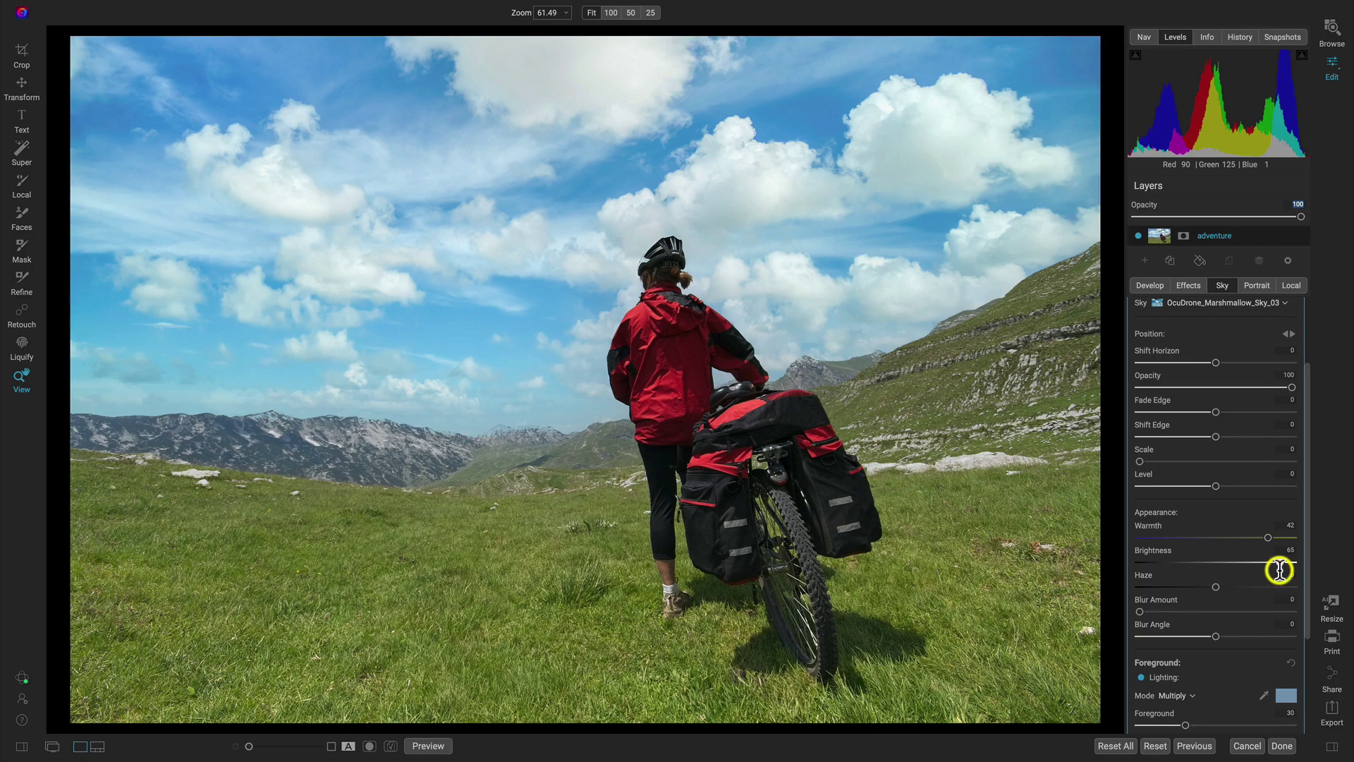
{"action": "scroll", "coordinate": [1234, 508], "scroll_direction": "up", "scroll_amount": 3}
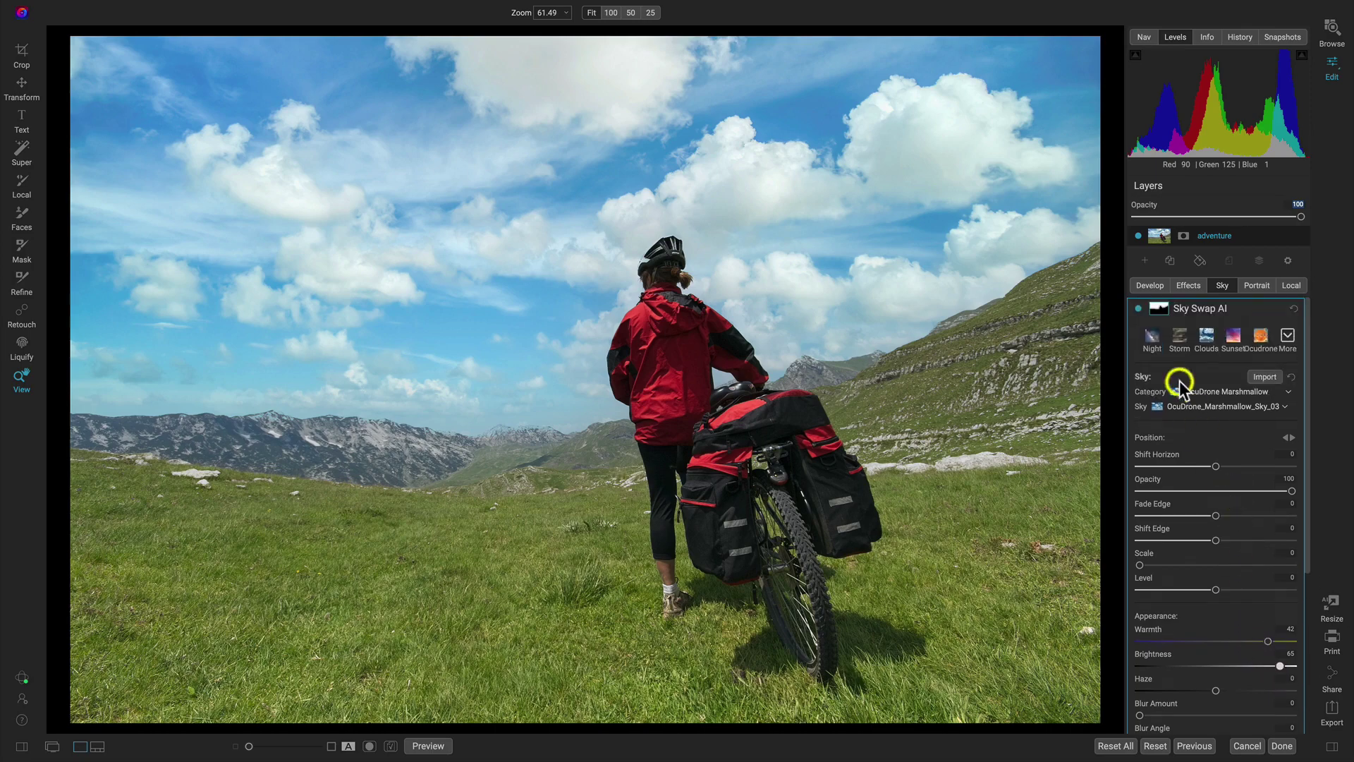
{"action": "left_click", "coordinate": [1139, 309]}
{"action": "left_click", "coordinate": [1139, 309]}
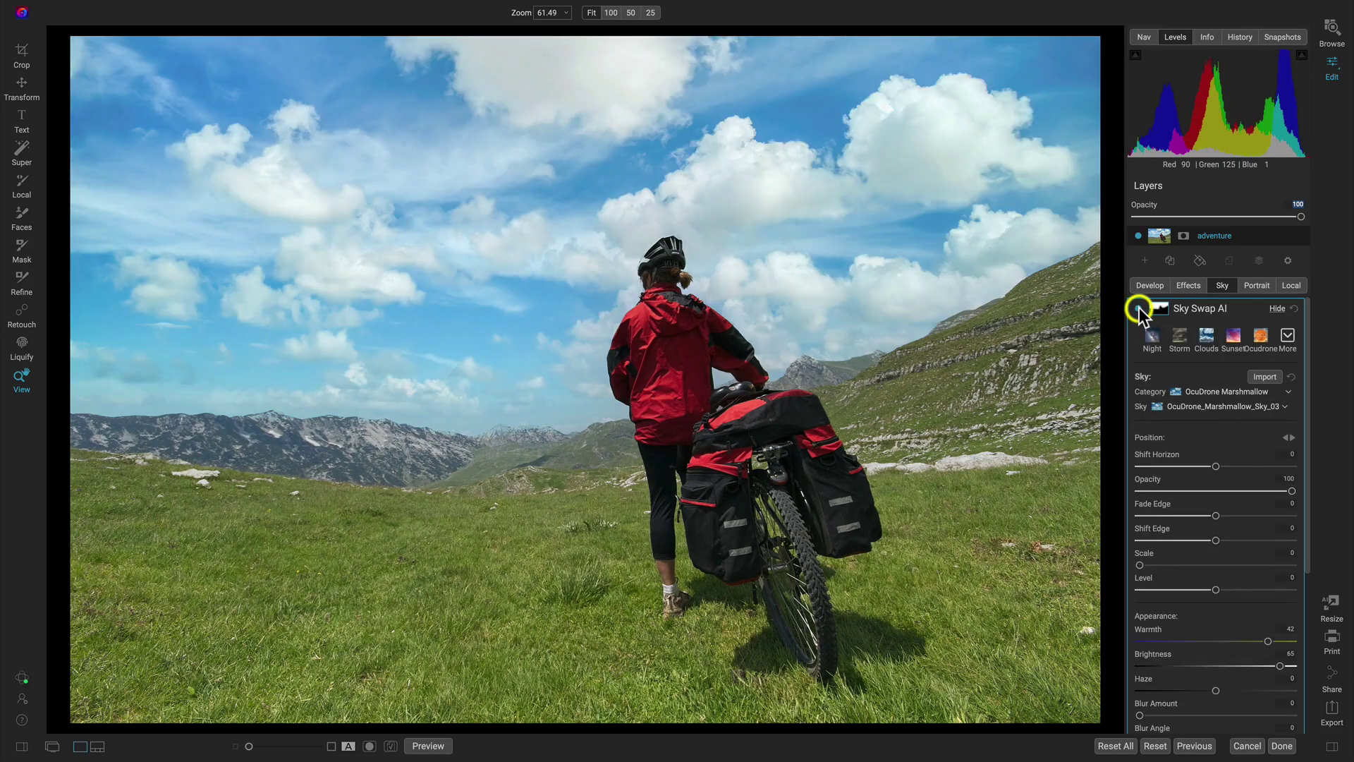
{"action": "left_click", "coordinate": [1139, 309]}
{"action": "left_click", "coordinate": [1139, 309]}
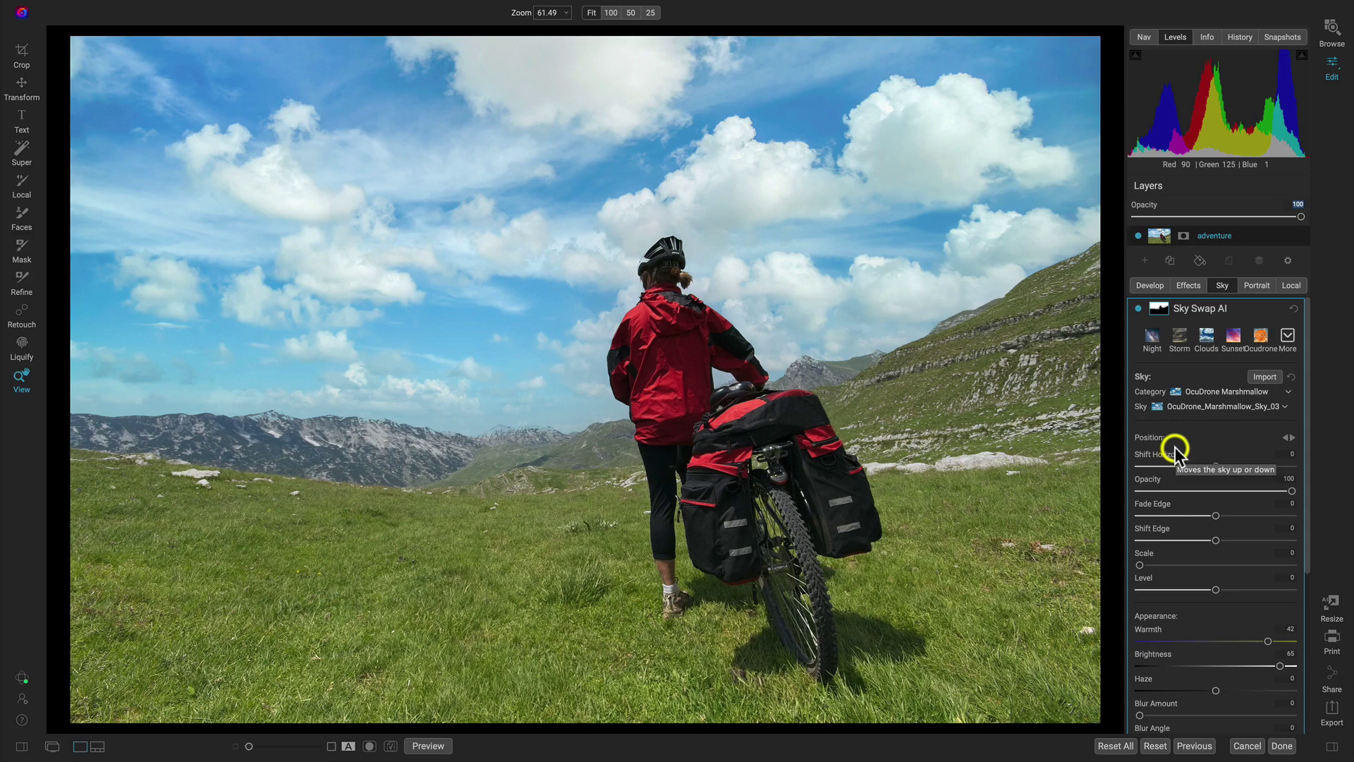
Back in Develop's Tone & Color, raise Contrast to 15 and lift Midtones to 5
{"action": "left_click", "coordinate": [1151, 286]}
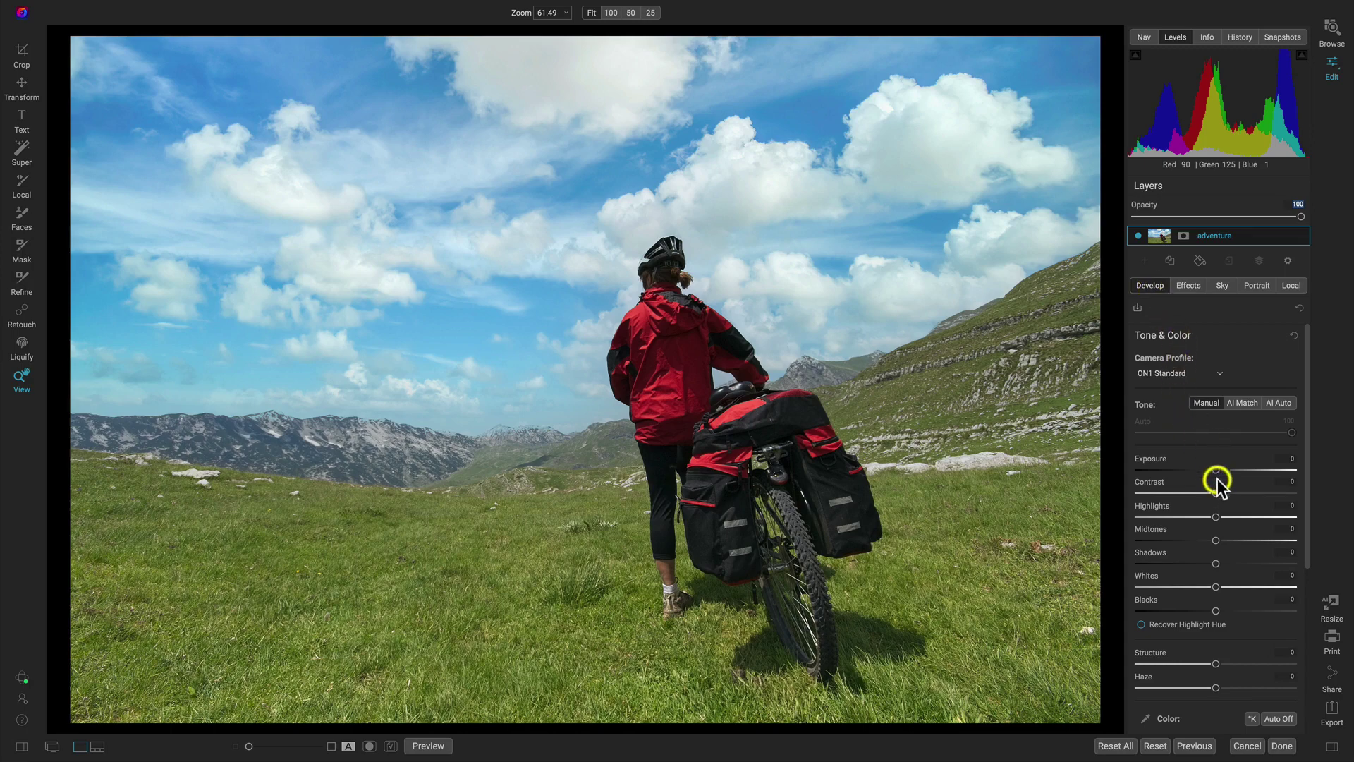
{"action": "left_click_drag", "start_coordinate": [1216, 493], "coordinate": [1227, 493]}
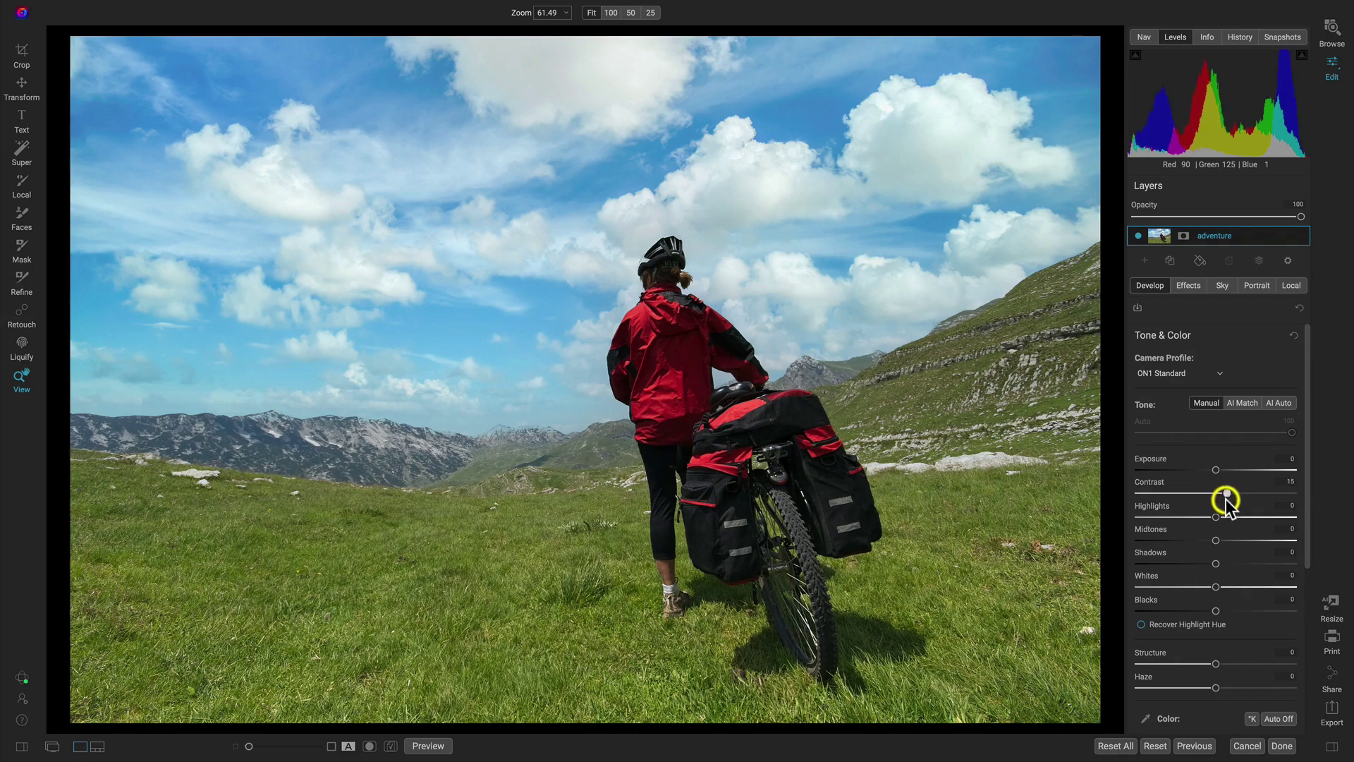
{"action": "left_click_drag", "start_coordinate": [1220, 539], "coordinate": [1218, 589]}
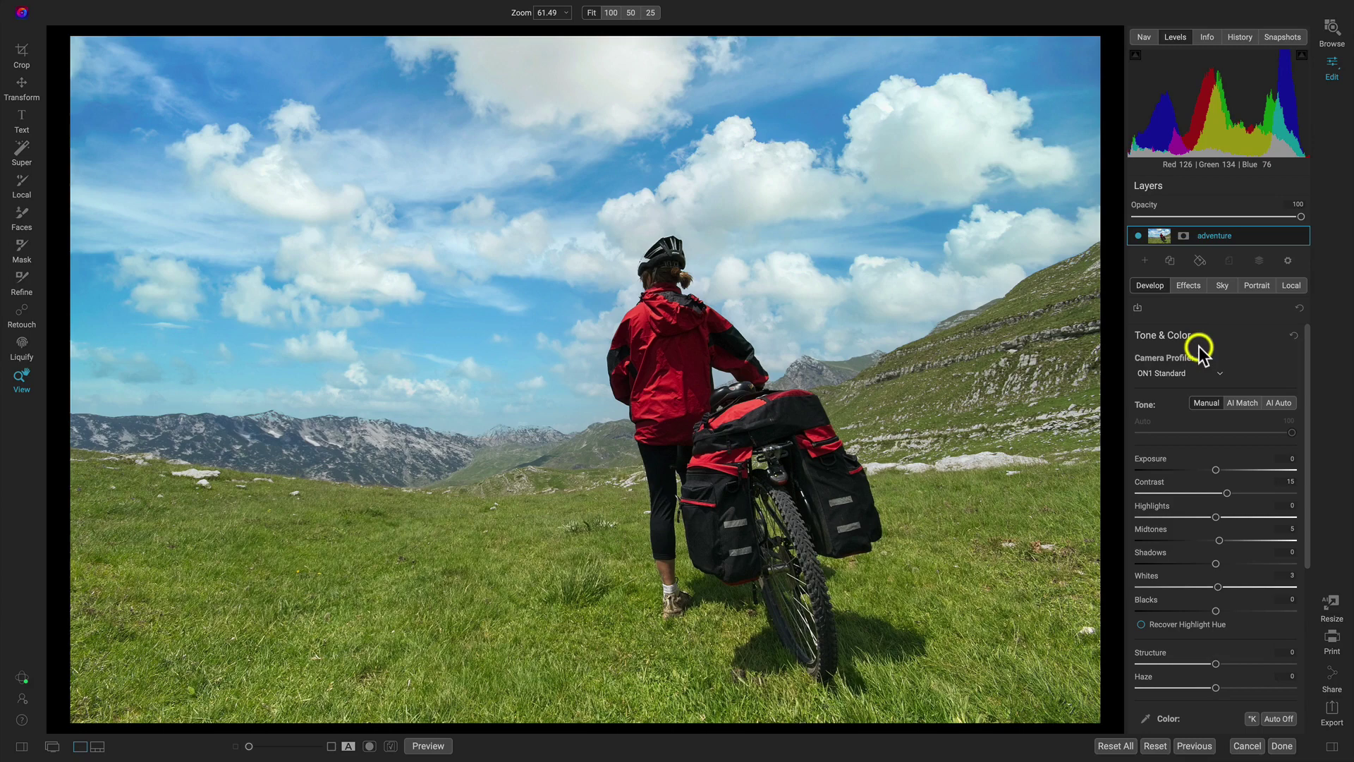
In Effects, use Super Select to mask the cyclist and add her bike and bags
{"action": "left_click", "coordinate": [1190, 286]}
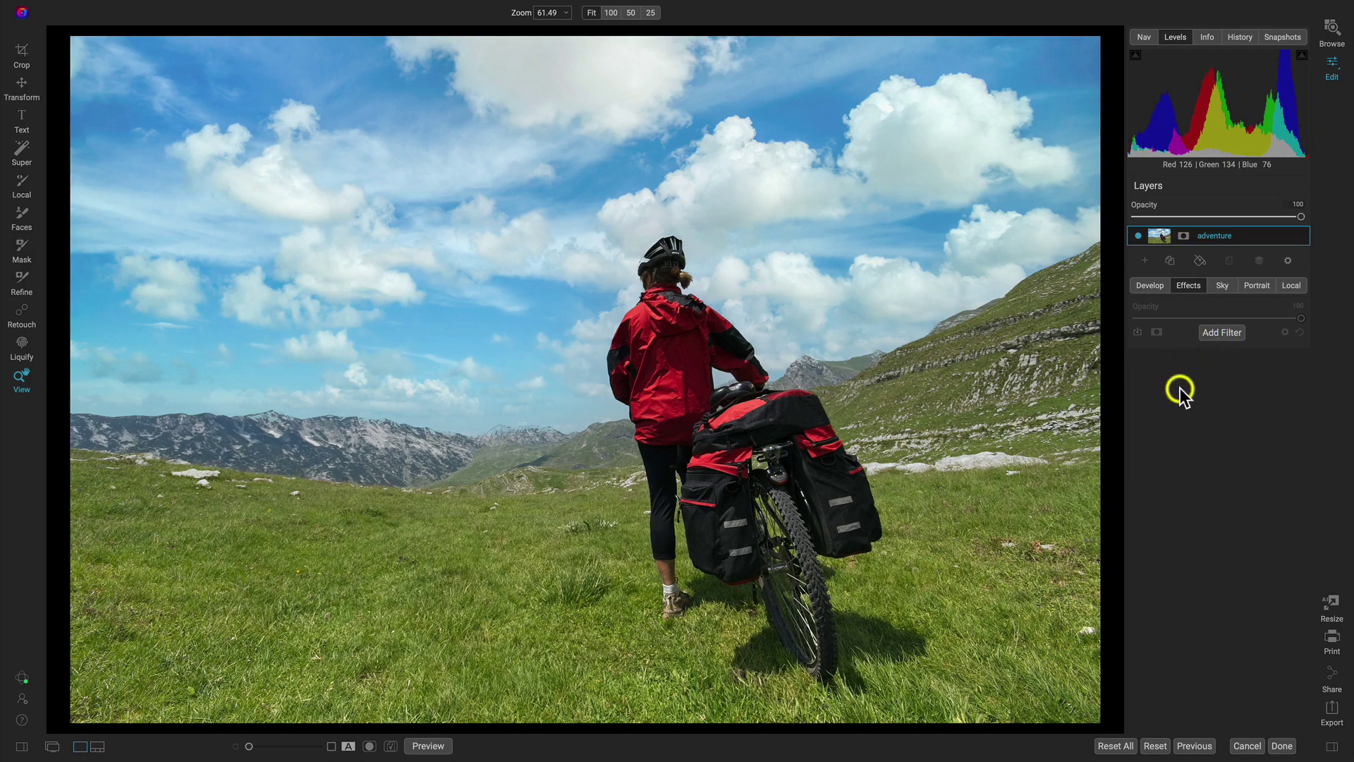
{"action": "key", "text": "shift+s"}
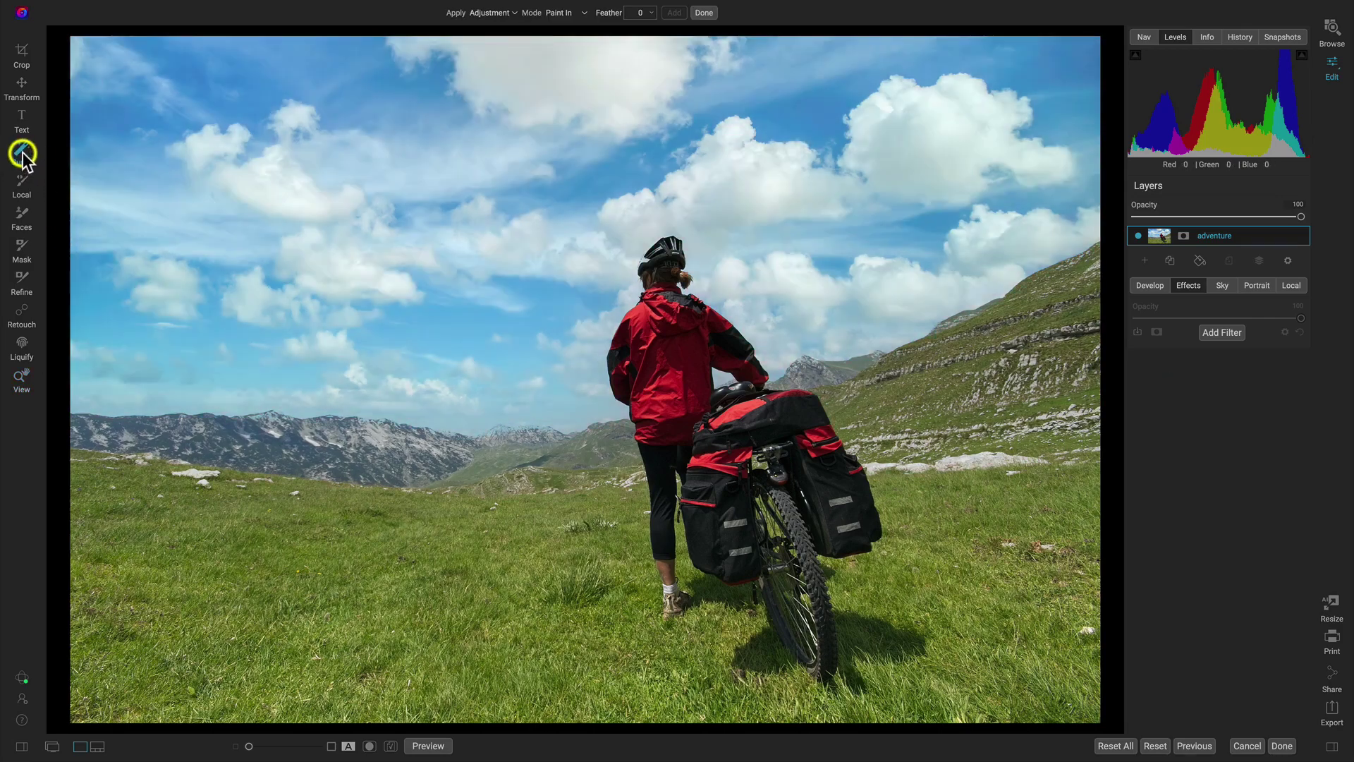
{"action": "left_click", "coordinate": [241, 236]}
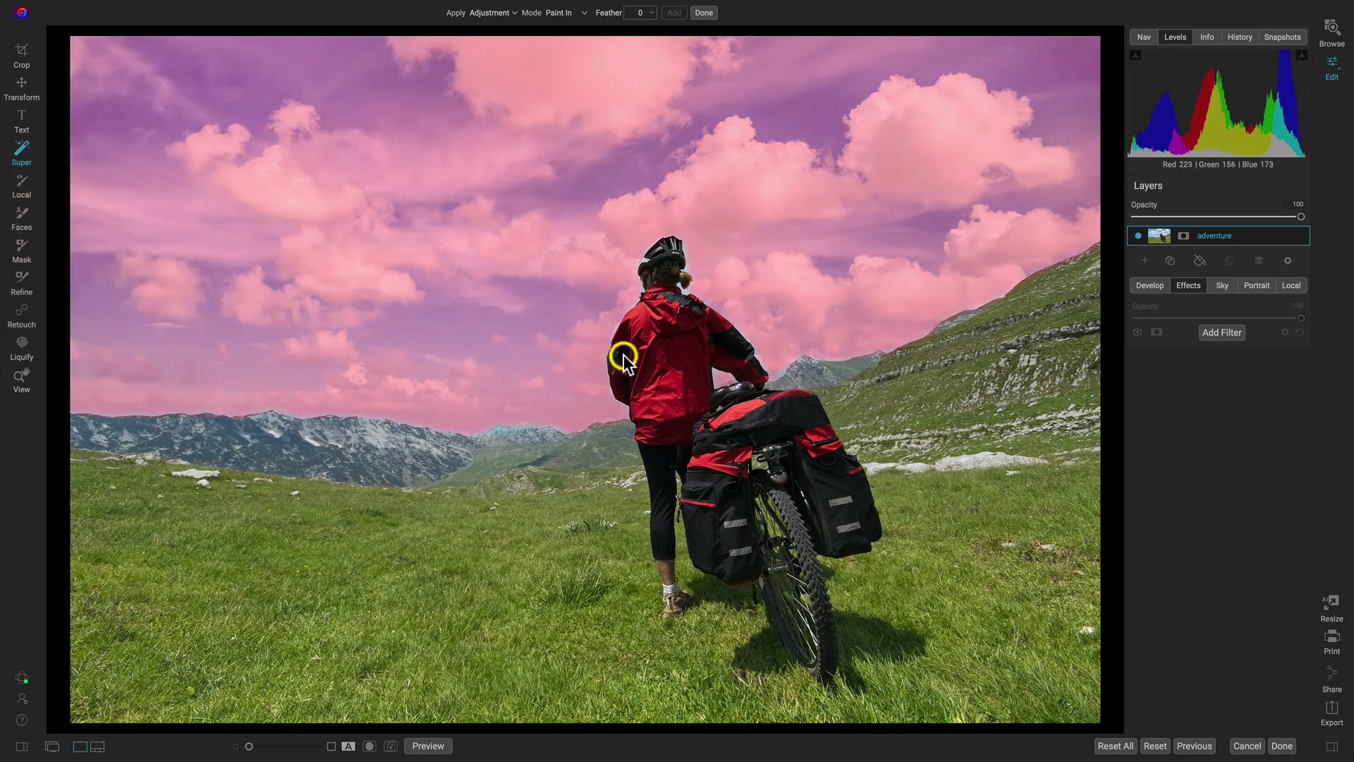
{"action": "left_click", "coordinate": [657, 321]}
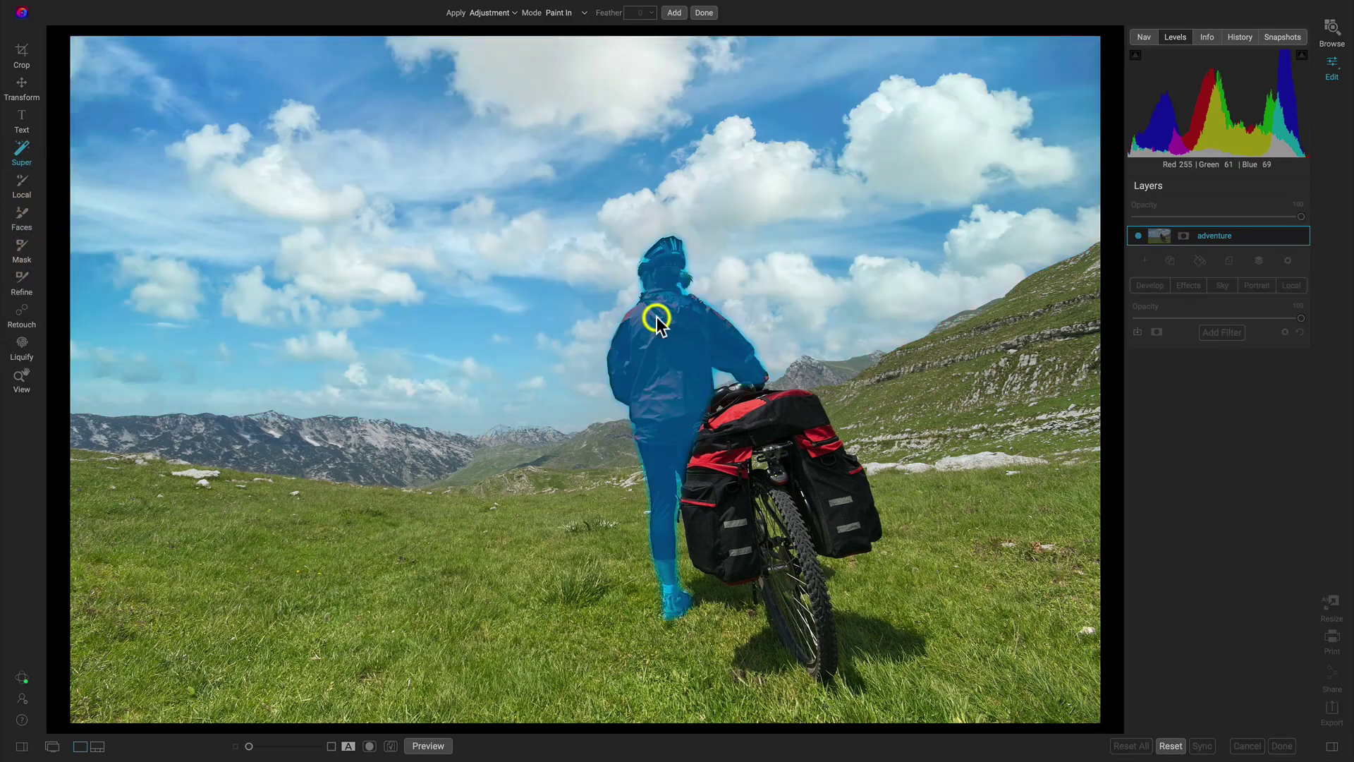
{"action": "left_click", "coordinate": [736, 443]}
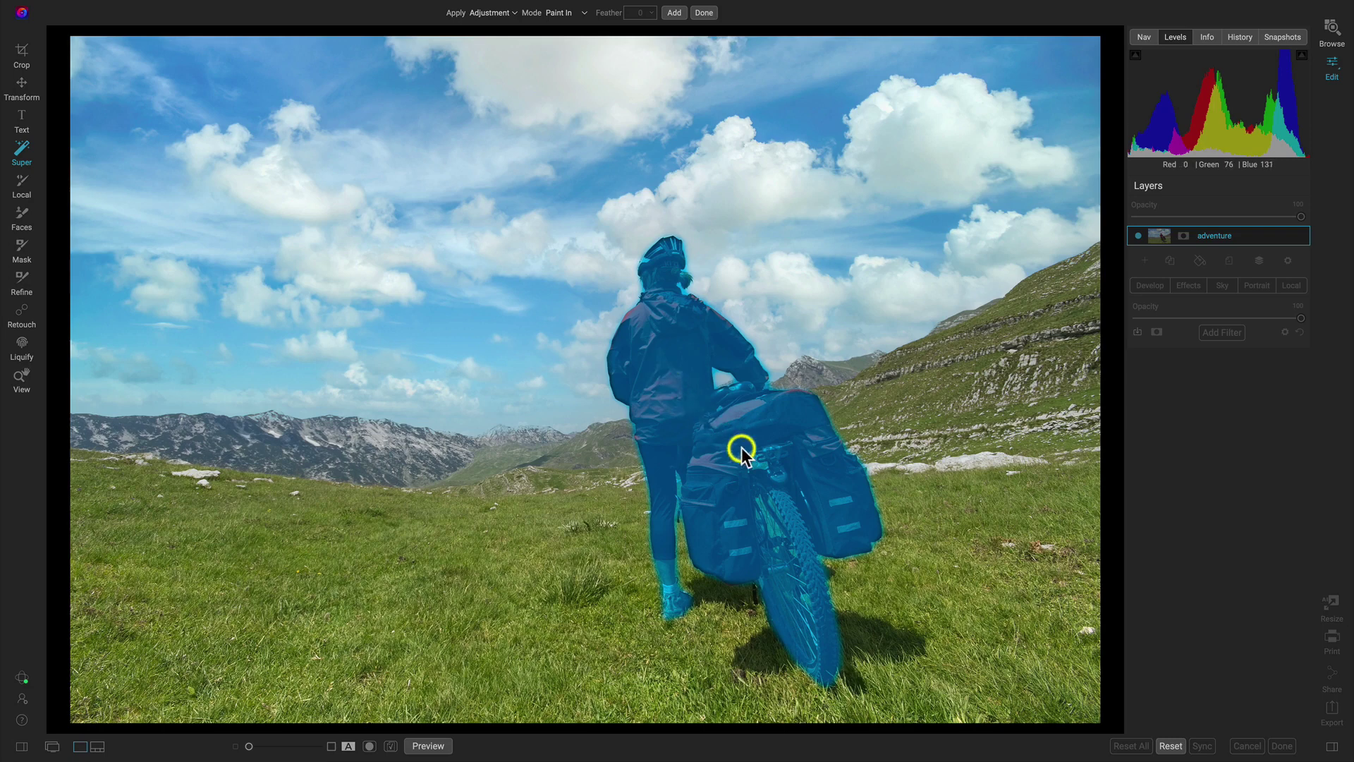
{"action": "left_click", "coordinate": [742, 448]}
{"action": "left_click", "coordinate": [671, 374]}
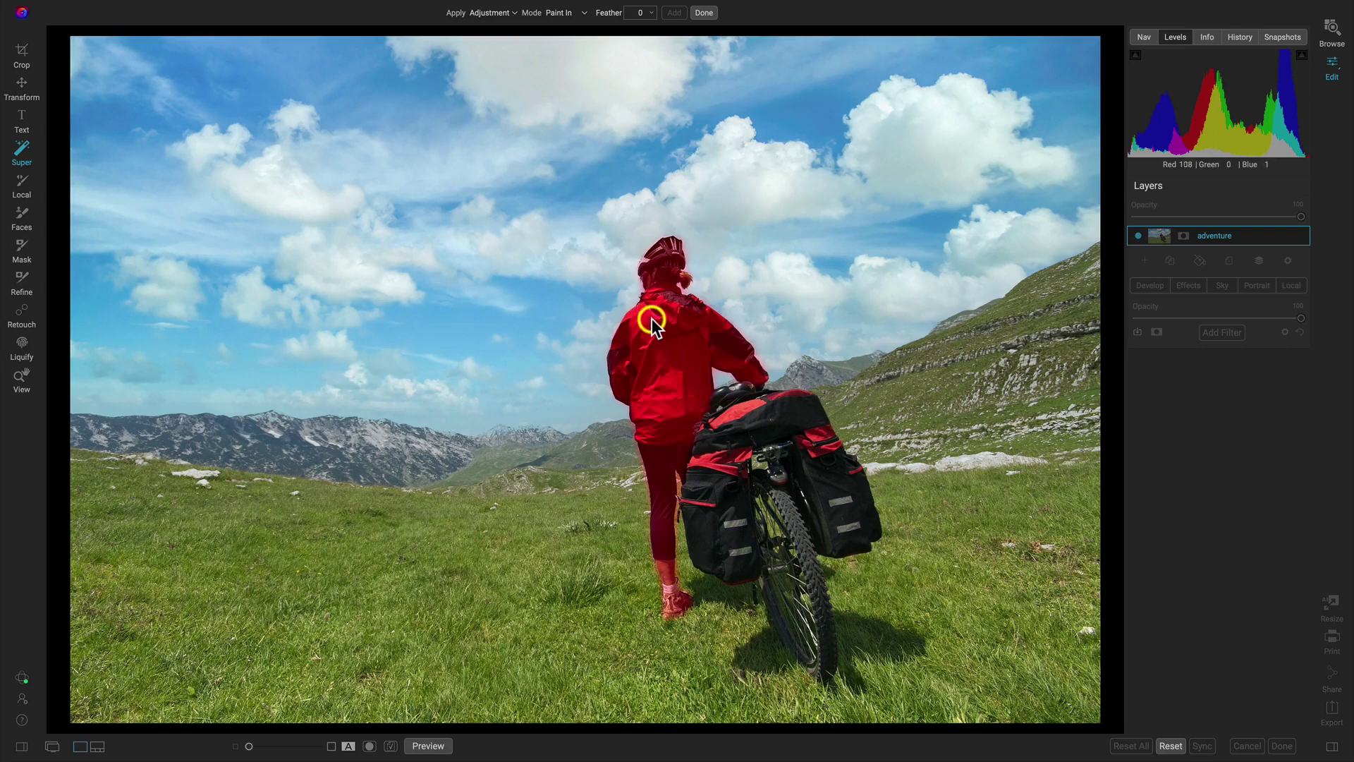
{"action": "left_click", "coordinate": [638, 315]}
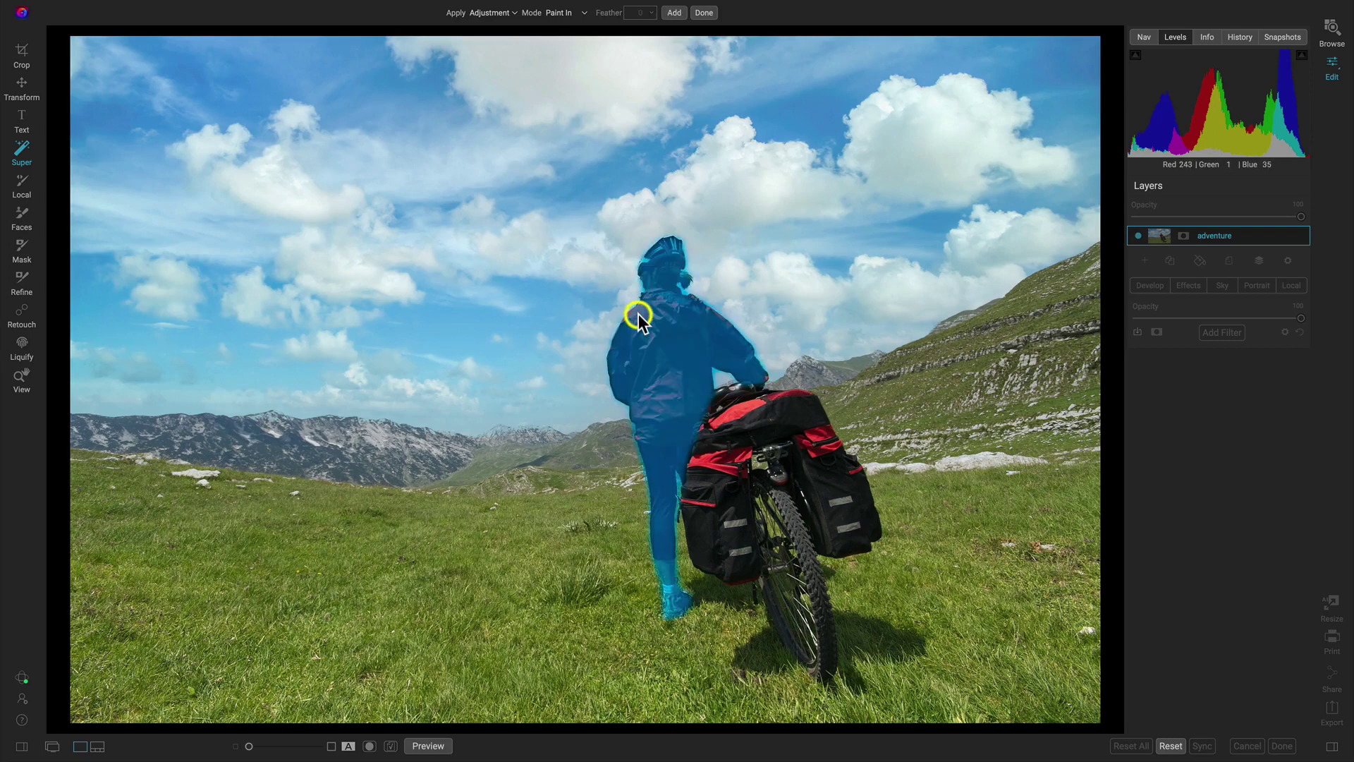
{"action": "left_click", "coordinate": [723, 433]}
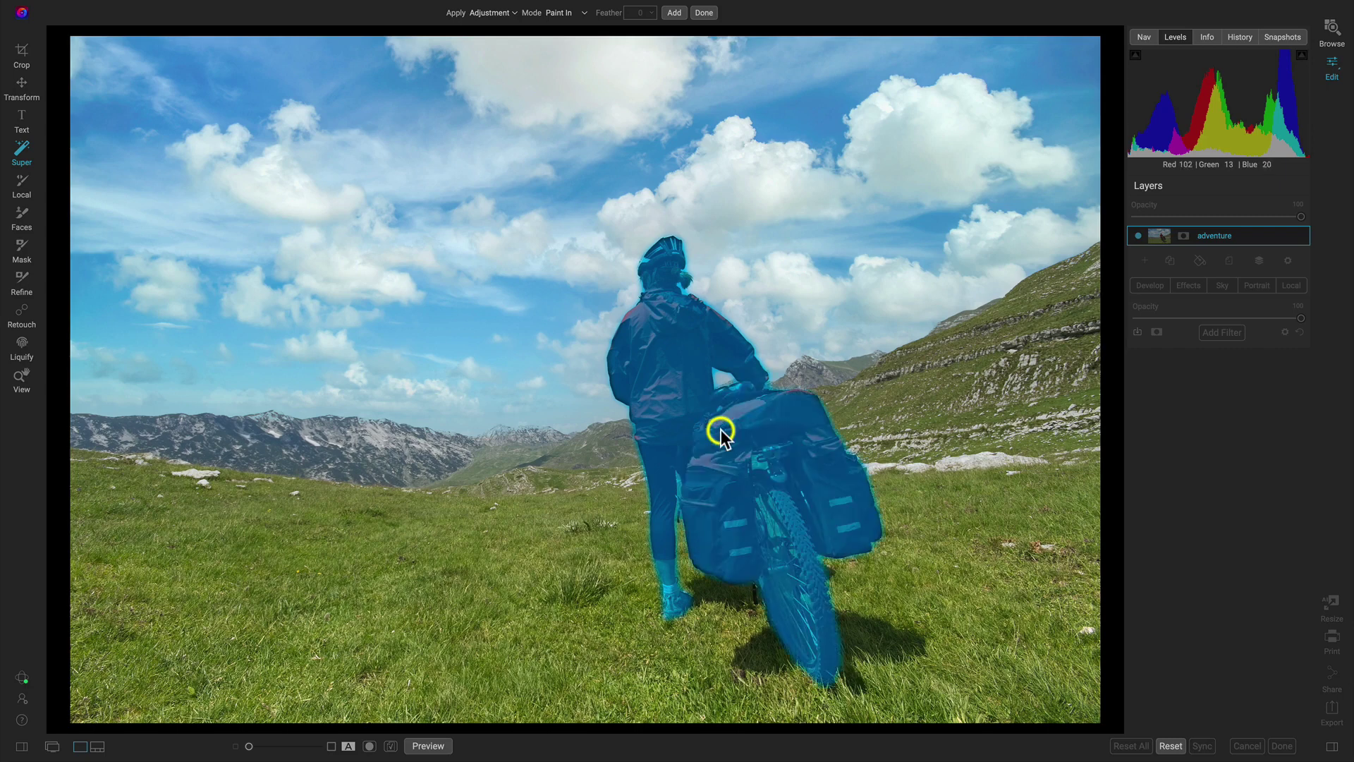
Apply Surreal Dynamic Contrast to the cyclist mask at 65 opacity
{"action": "right_click", "coordinate": [642, 332]}
{"action": "mouse_move", "coordinate": [696, 170]}
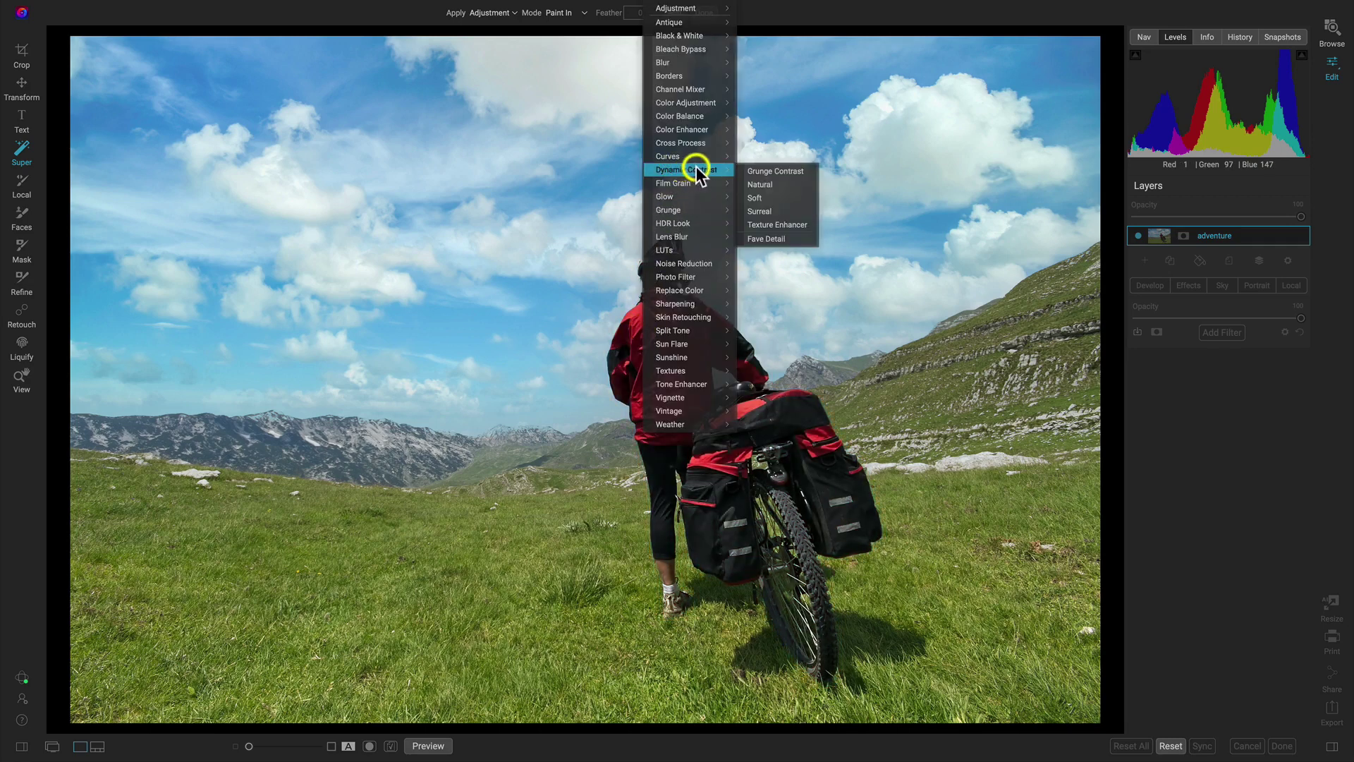
{"action": "left_click", "coordinate": [788, 206]}
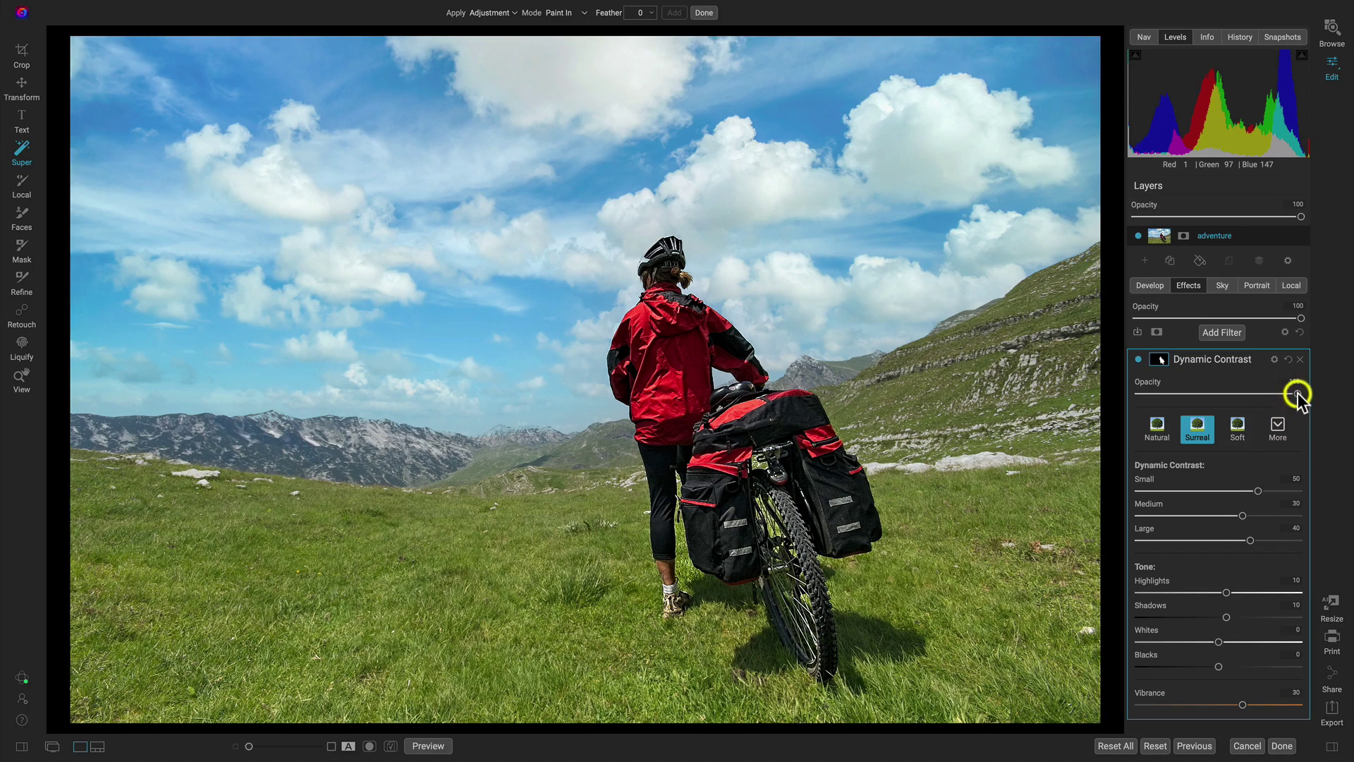
{"action": "left_click_drag", "start_coordinate": [1298, 393], "coordinate": [1242, 394]}
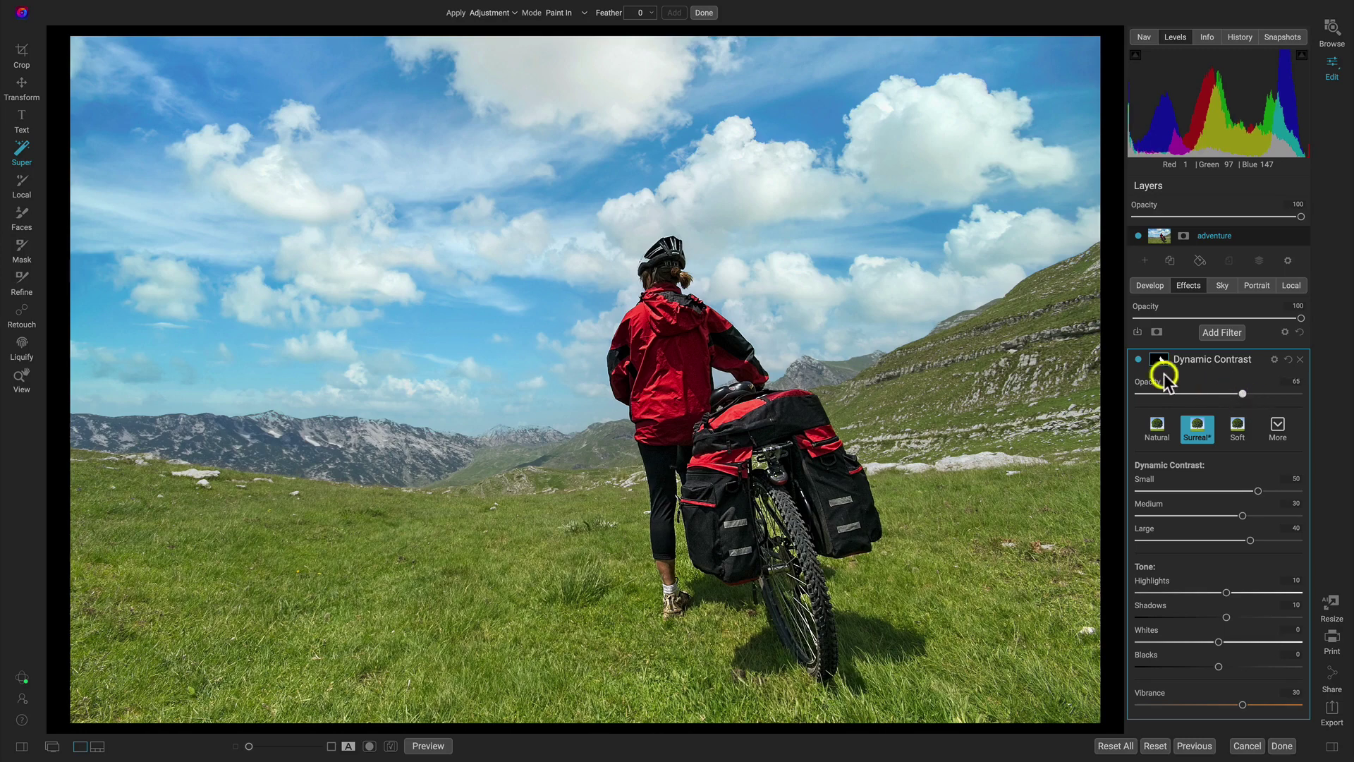
Toggle the Dynamic Contrast filter off and on to compare before and after
{"action": "left_click", "coordinate": [1137, 359]}
{"action": "left_click", "coordinate": [1137, 359]}
{"action": "left_click", "coordinate": [1137, 360]}
{"action": "left_click", "coordinate": [1137, 359]}
Add a Glow filter masked to Natural Ground, Sky and Mountain
{"action": "left_click", "coordinate": [1225, 332]}
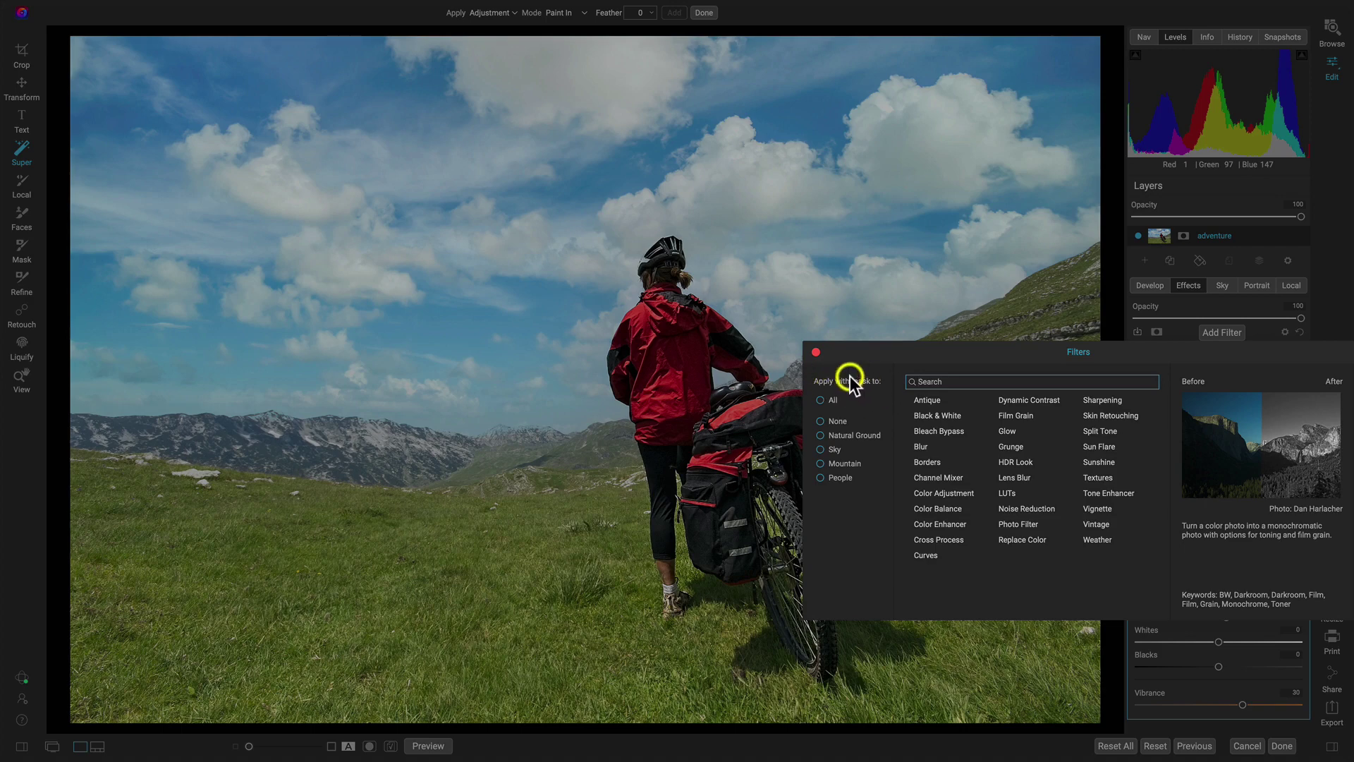
{"action": "left_click", "coordinate": [824, 435]}
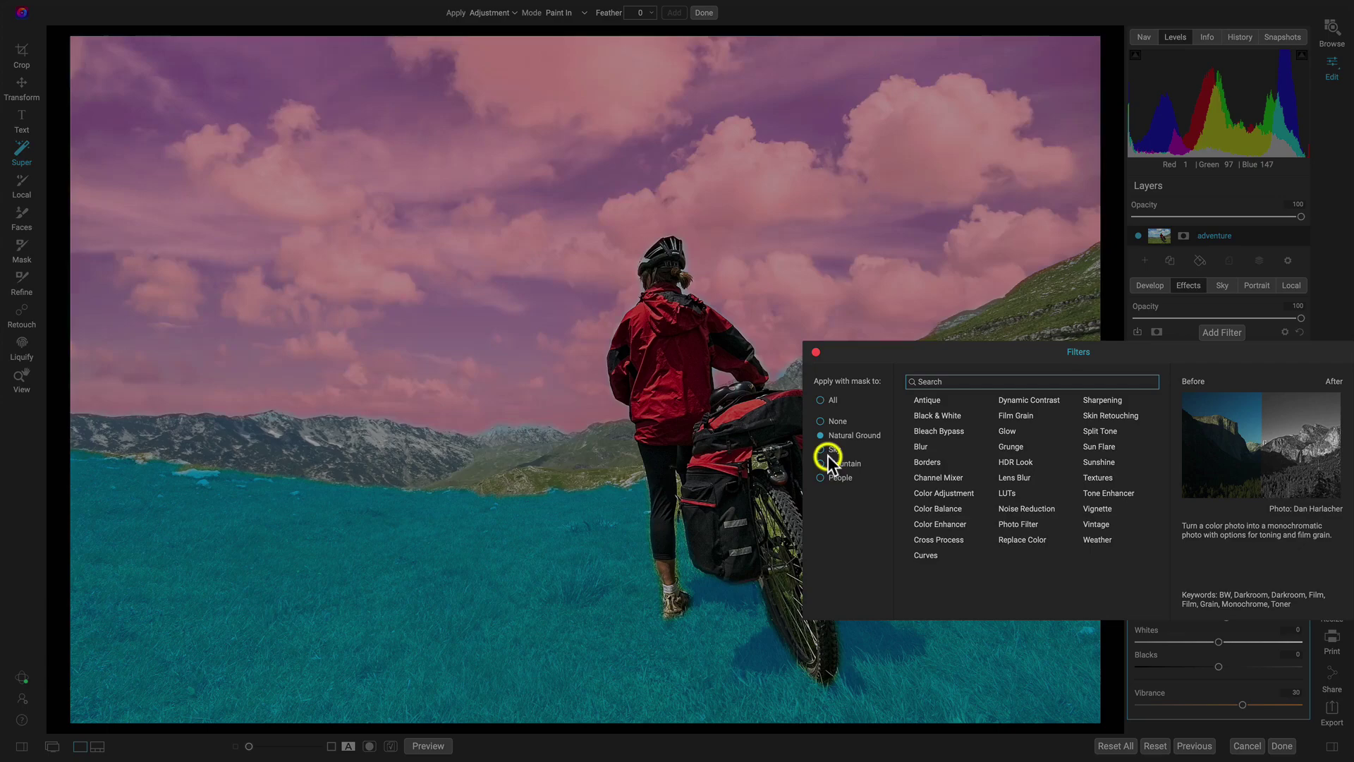
{"action": "left_click", "coordinate": [830, 452]}
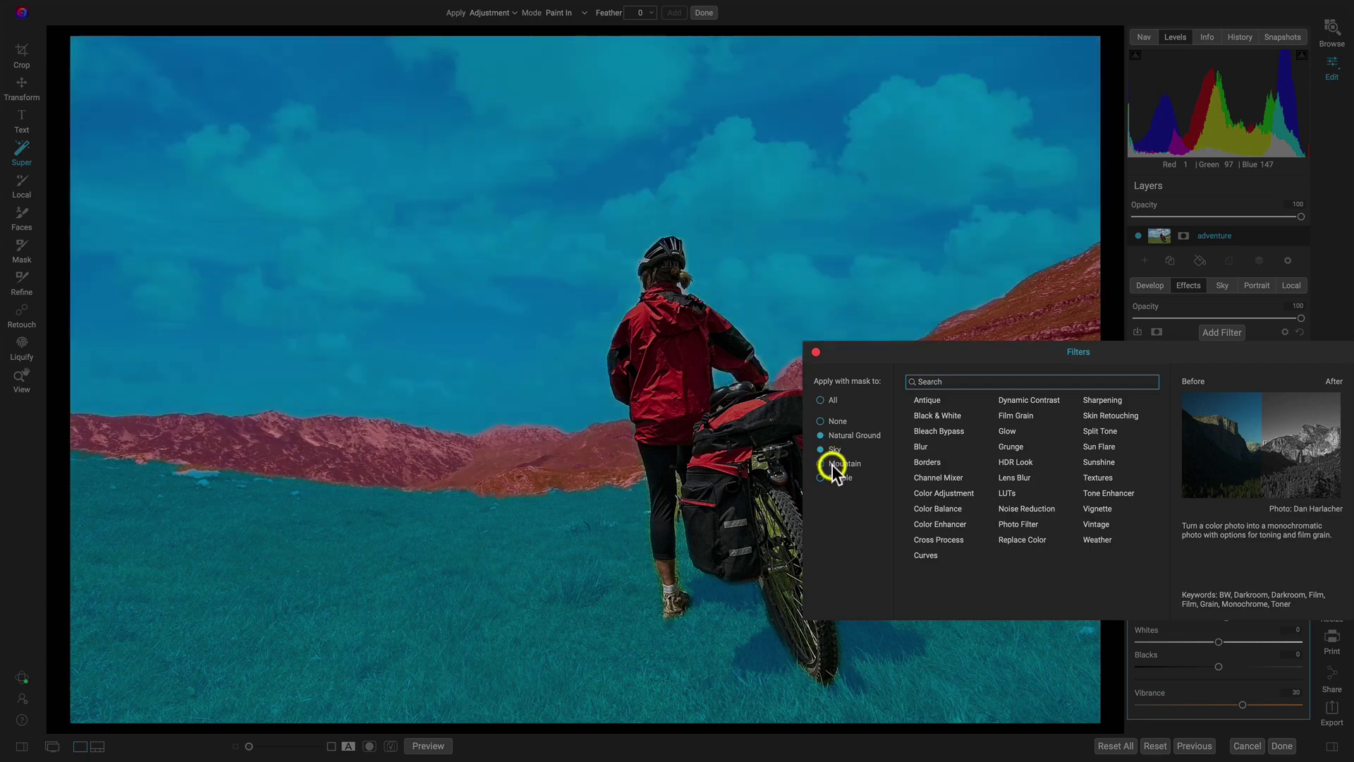
{"action": "left_click", "coordinate": [832, 464]}
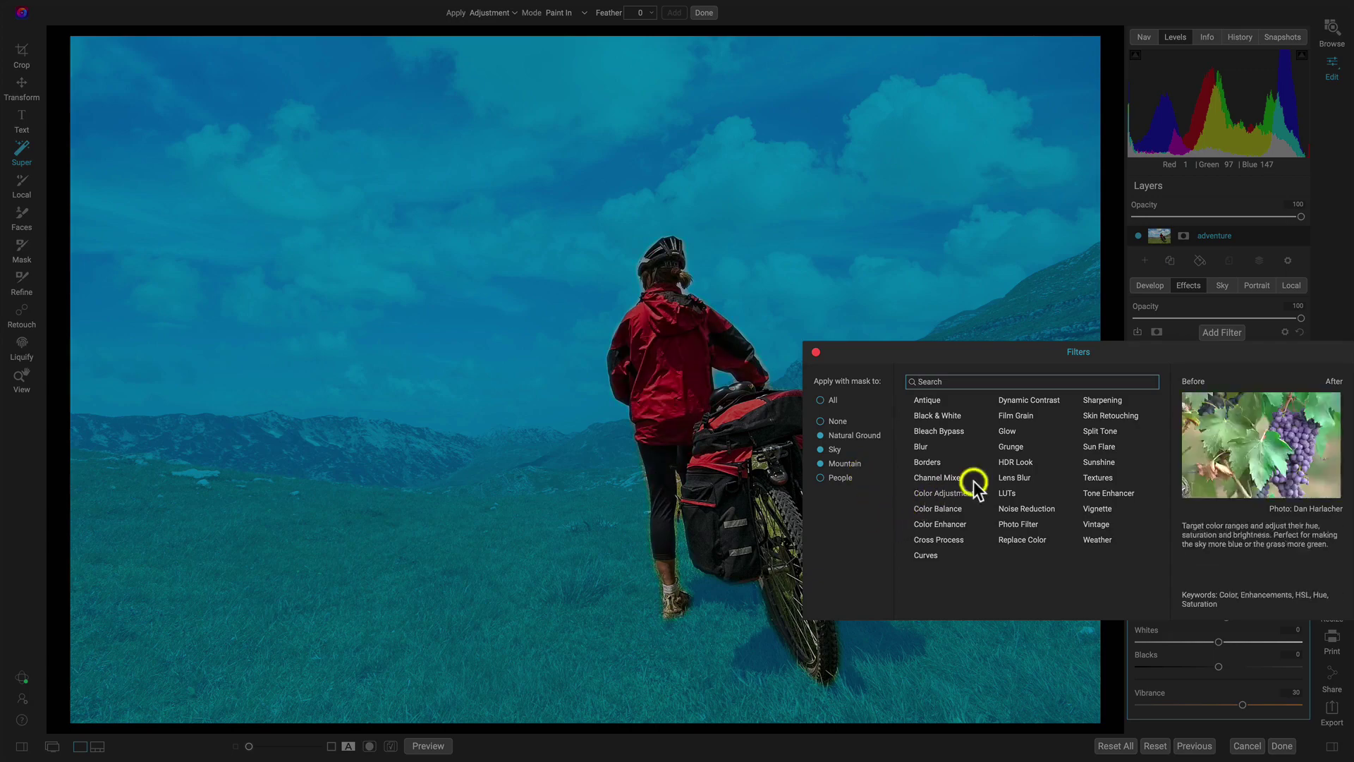
{"action": "key", "text": "Escape"}
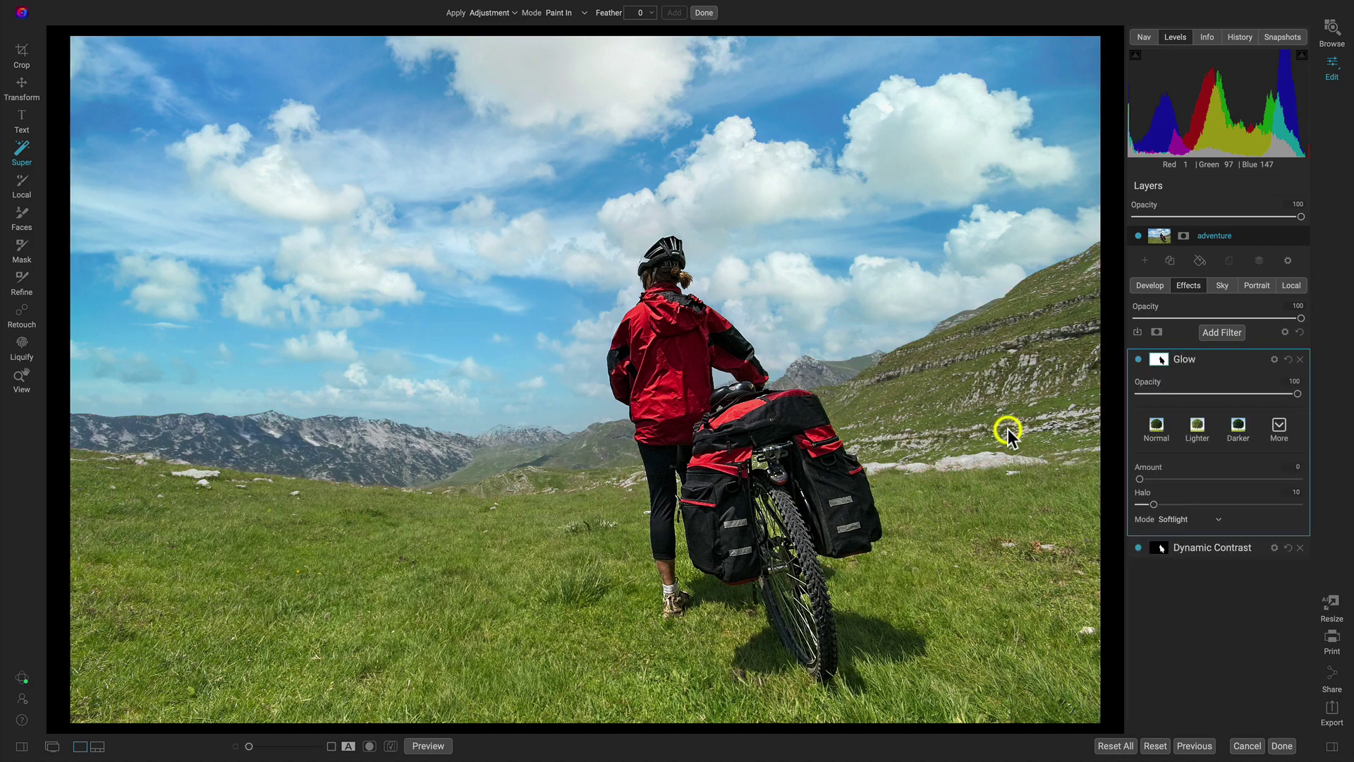
Apply the Darker Glow preset (Amount 50, Overlay Strong) and toggle Glow to compare
{"action": "left_click", "coordinate": [1239, 430]}
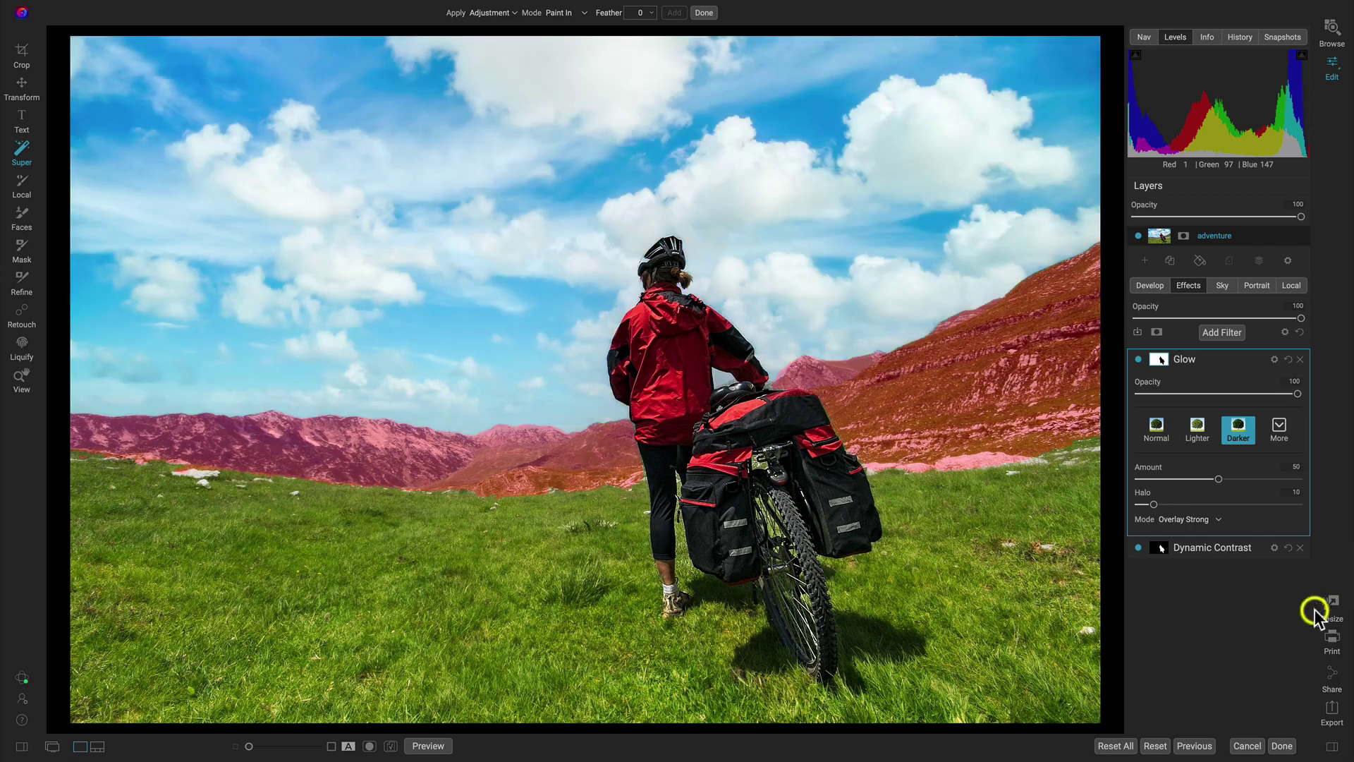
{"action": "key", "text": "z"}
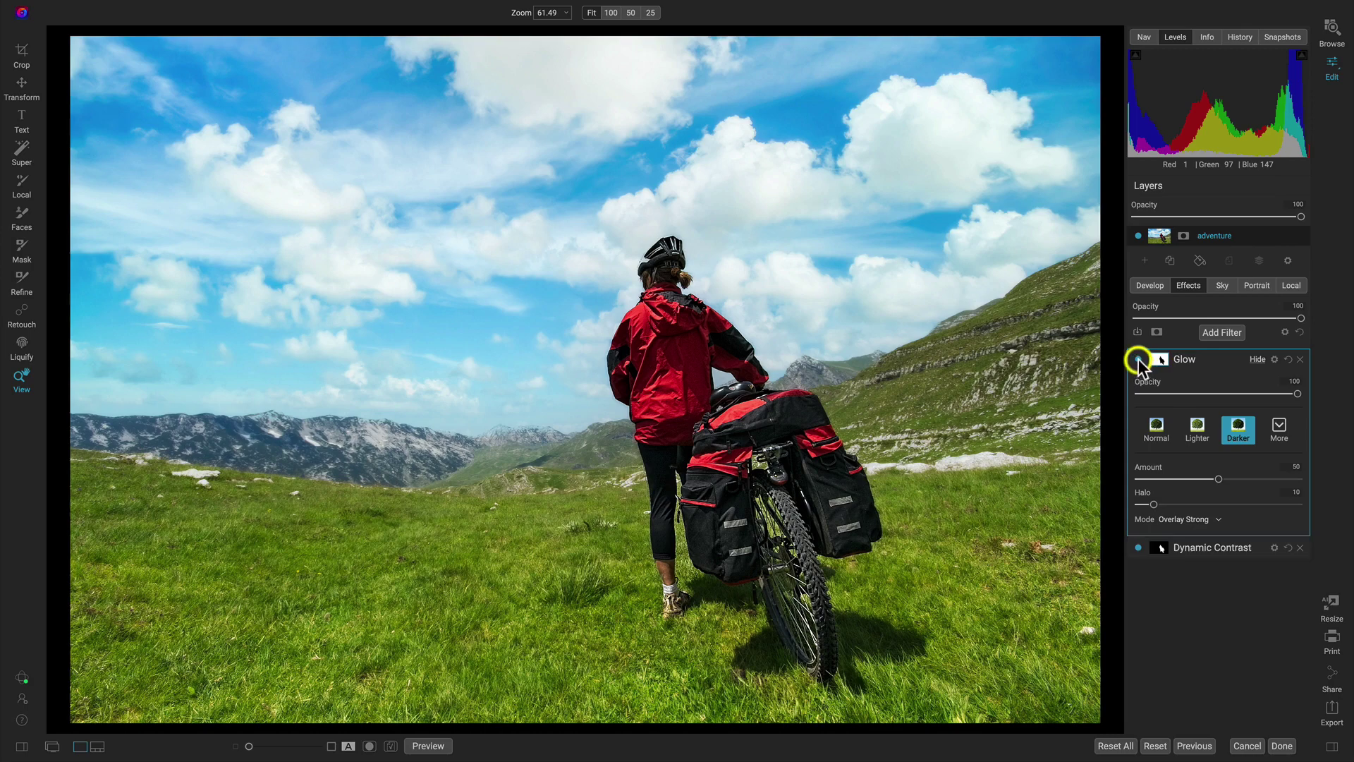
{"action": "left_click", "coordinate": [1139, 358]}
{"action": "left_click", "coordinate": [1139, 358]}
{"action": "left_click", "coordinate": [1138, 358]}
{"action": "left_click", "coordinate": [1138, 359]}
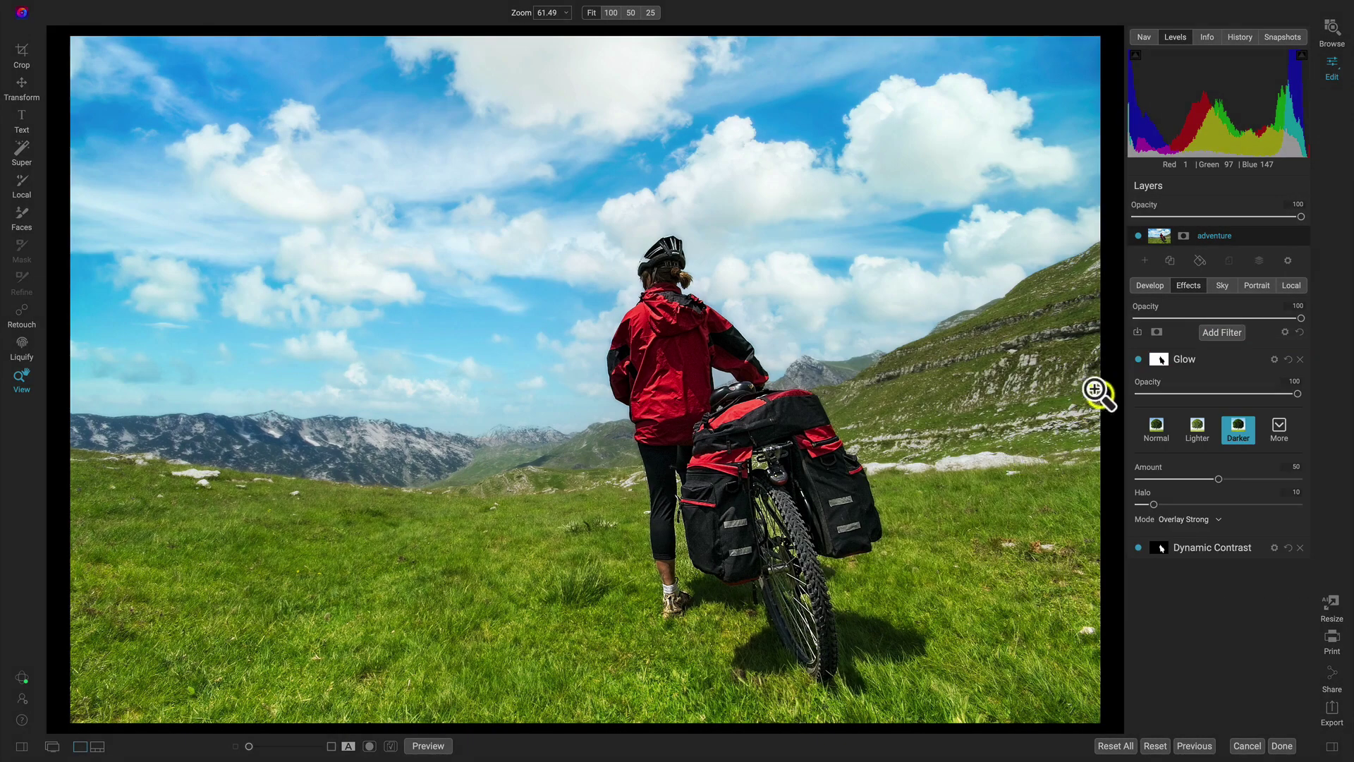
Add a LUTs filter above Glow and toggle it off and on to compare
{"action": "left_click", "coordinate": [1221, 331]}
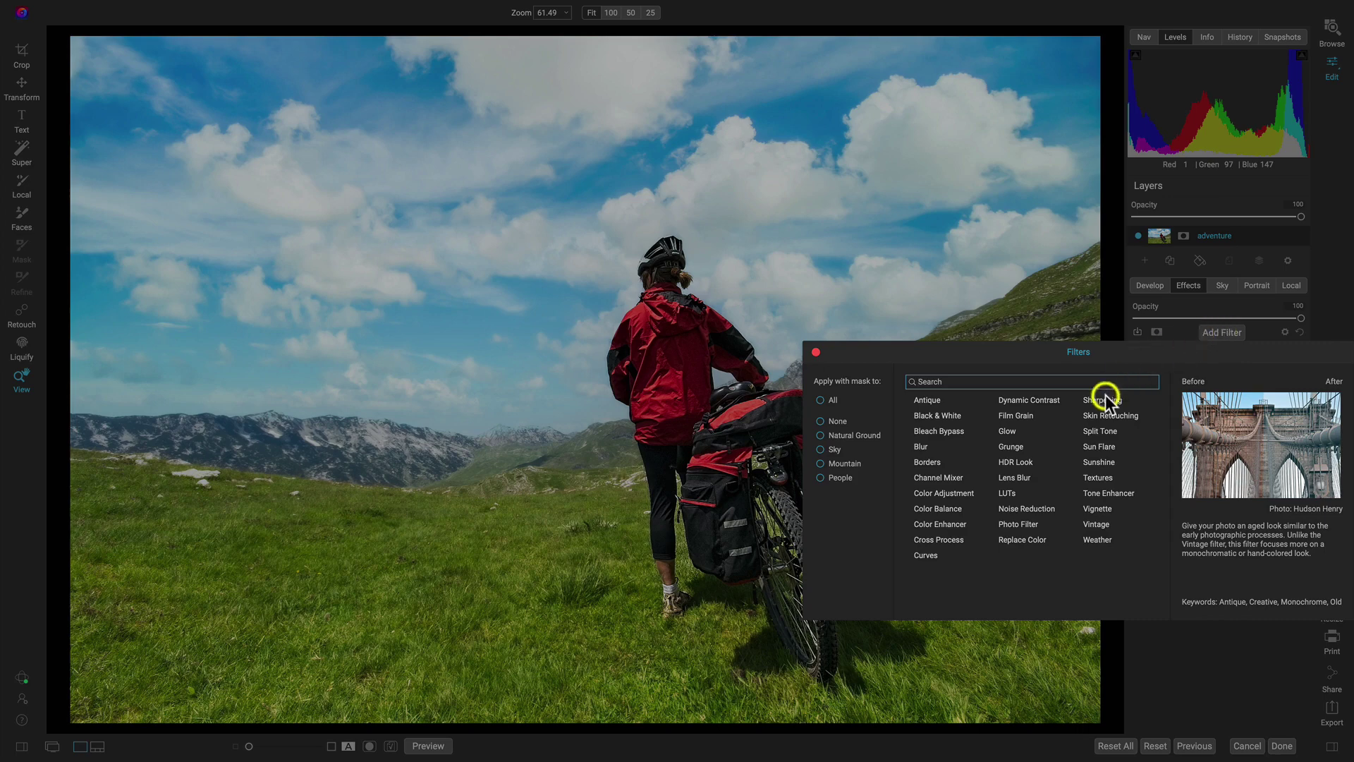
{"action": "left_click", "coordinate": [1008, 493]}
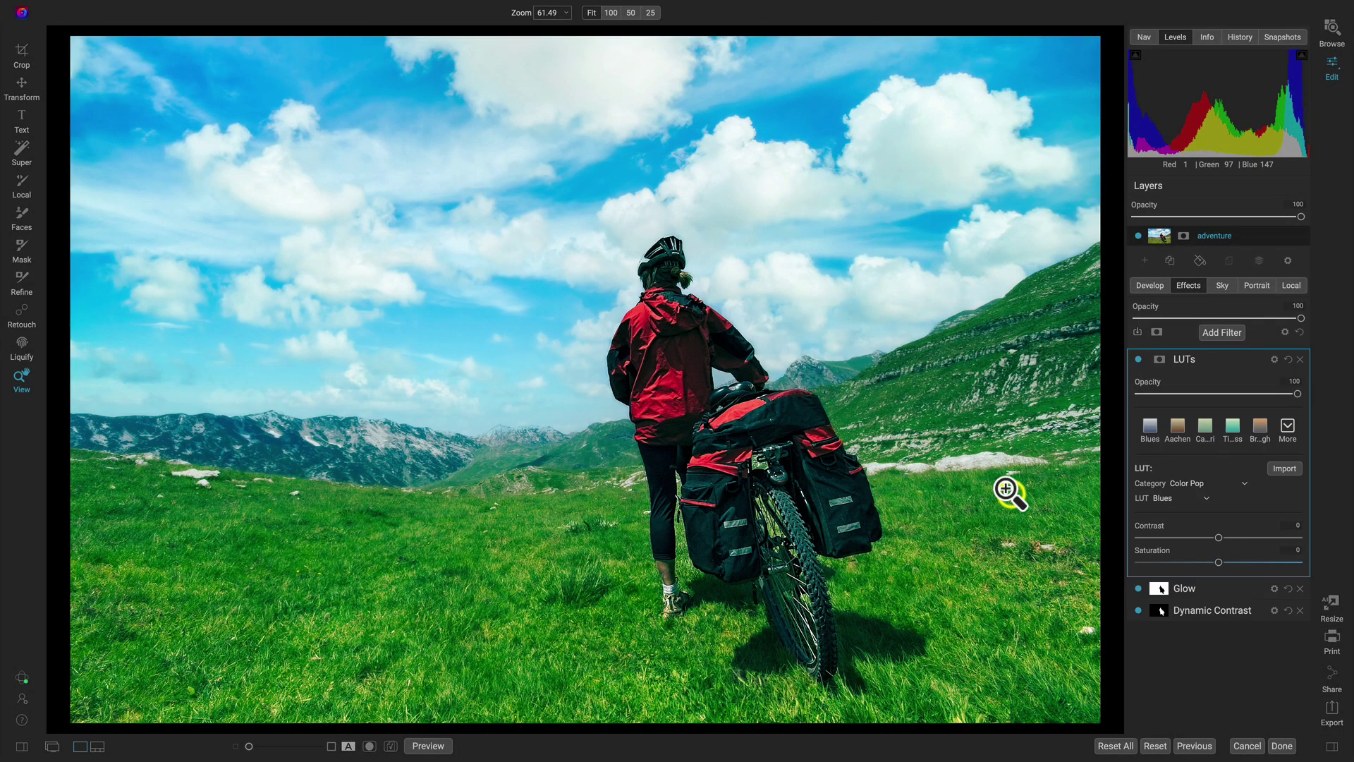
{"action": "left_click", "coordinate": [1137, 358]}
{"action": "left_click", "coordinate": [1137, 358]}
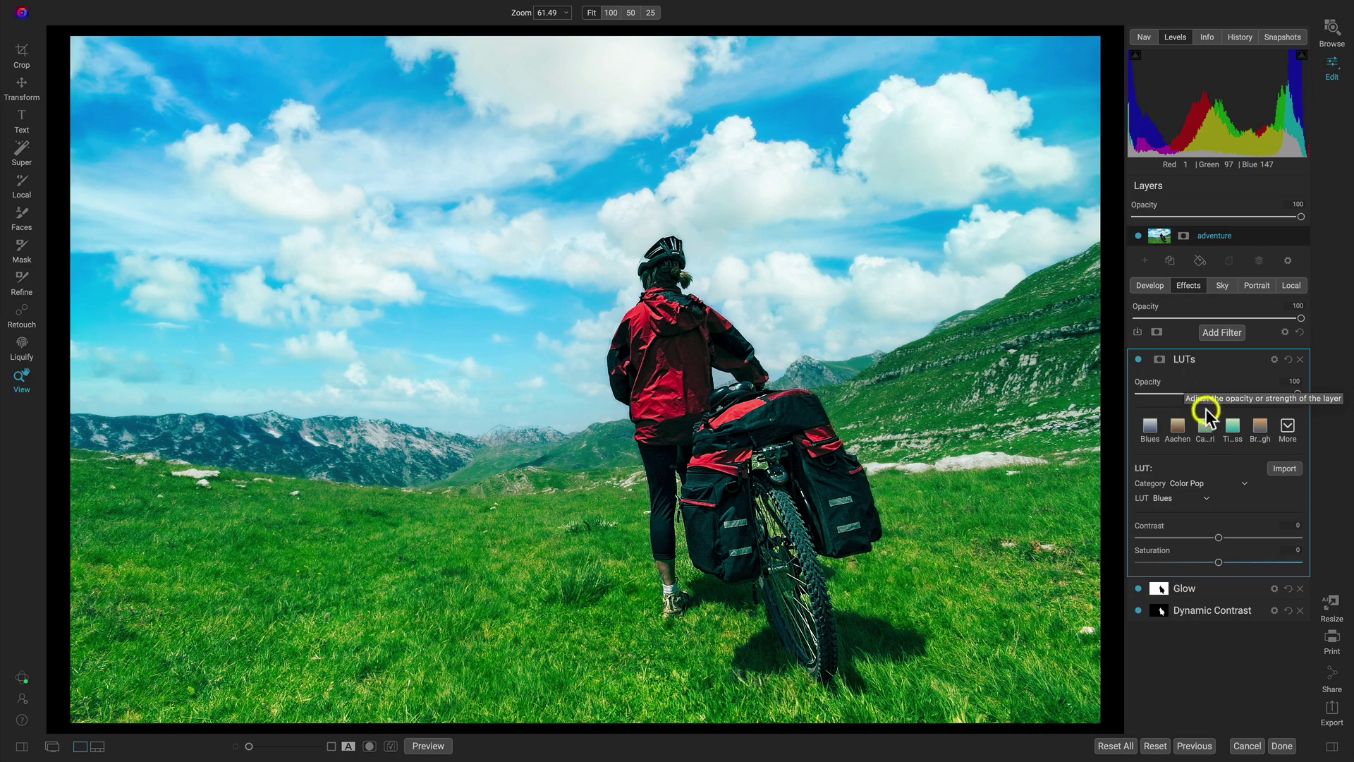
Switch the LUT to Morning Person and compare against the unedited original
{"action": "left_click", "coordinate": [1289, 432]}
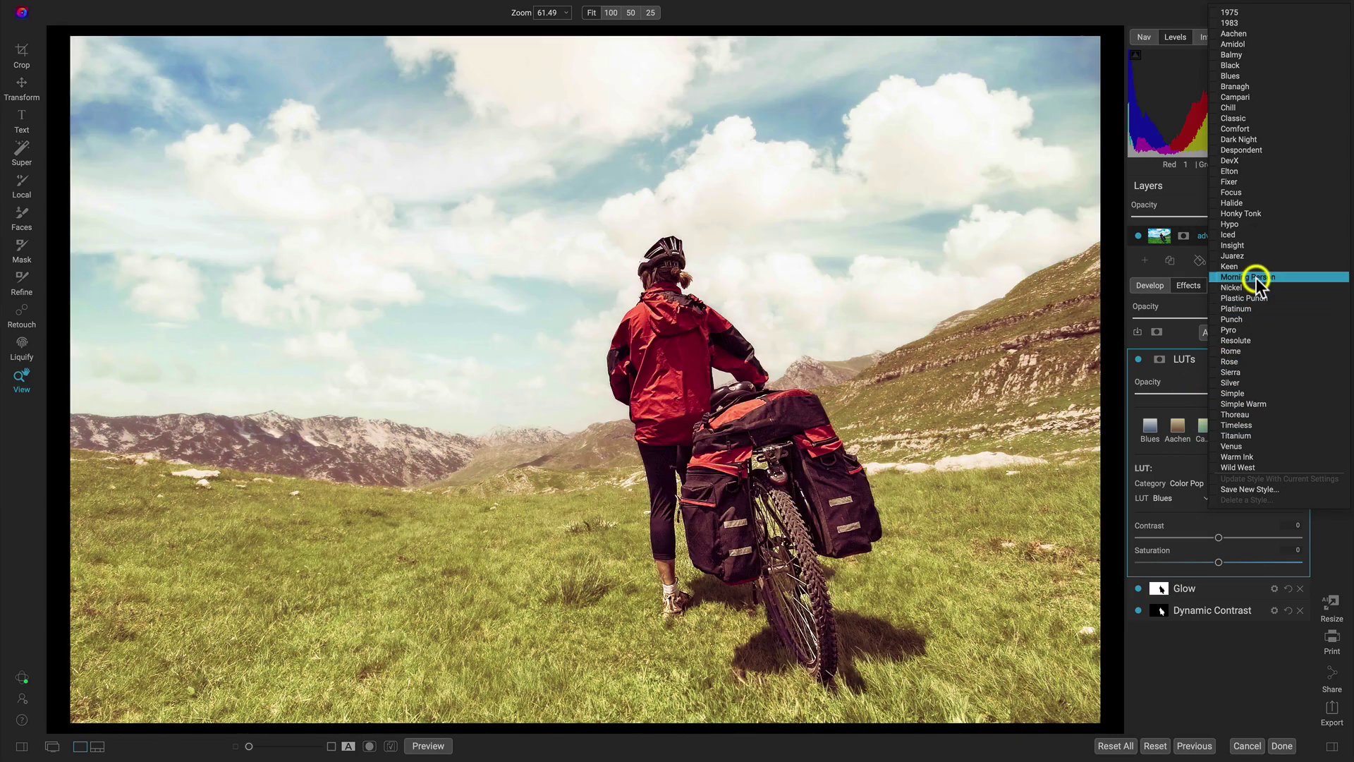
{"action": "left_click", "coordinate": [1252, 276]}
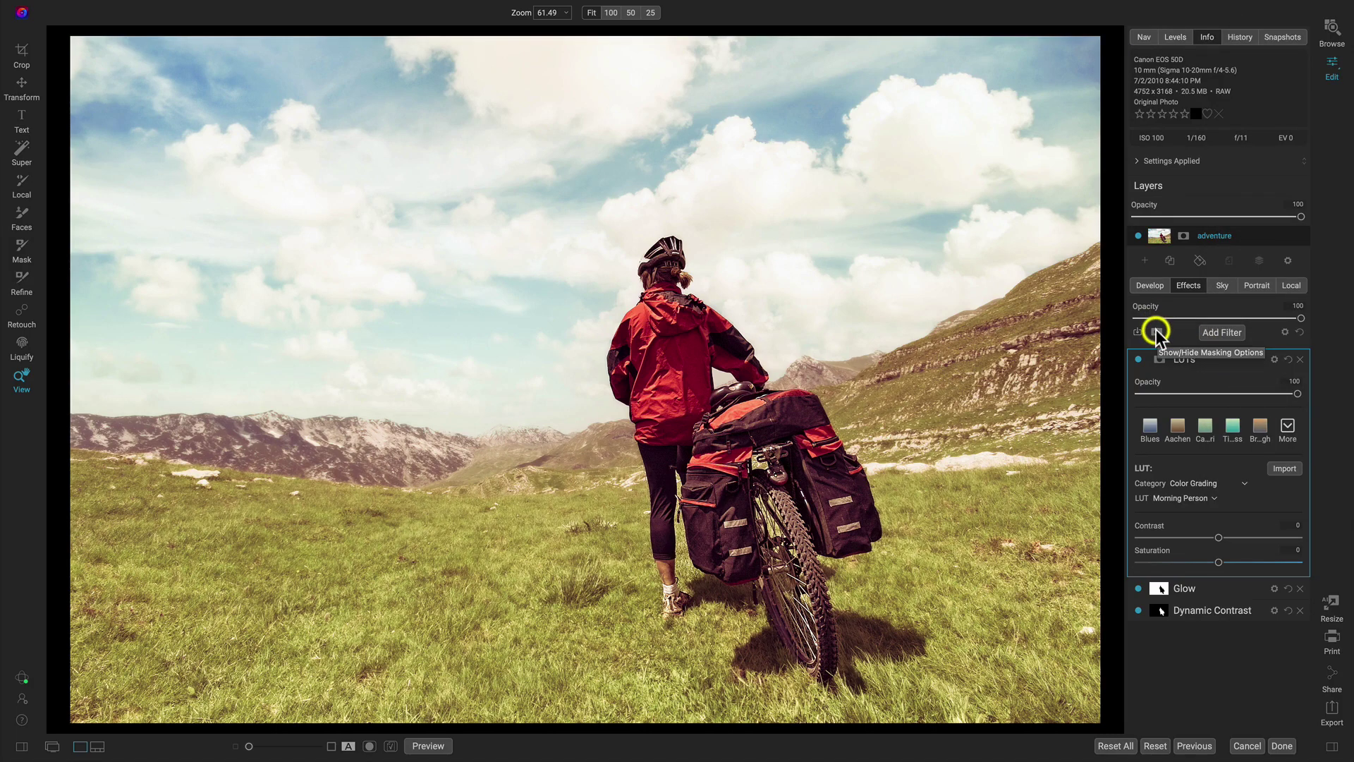
{"action": "key", "text": "backslash"}
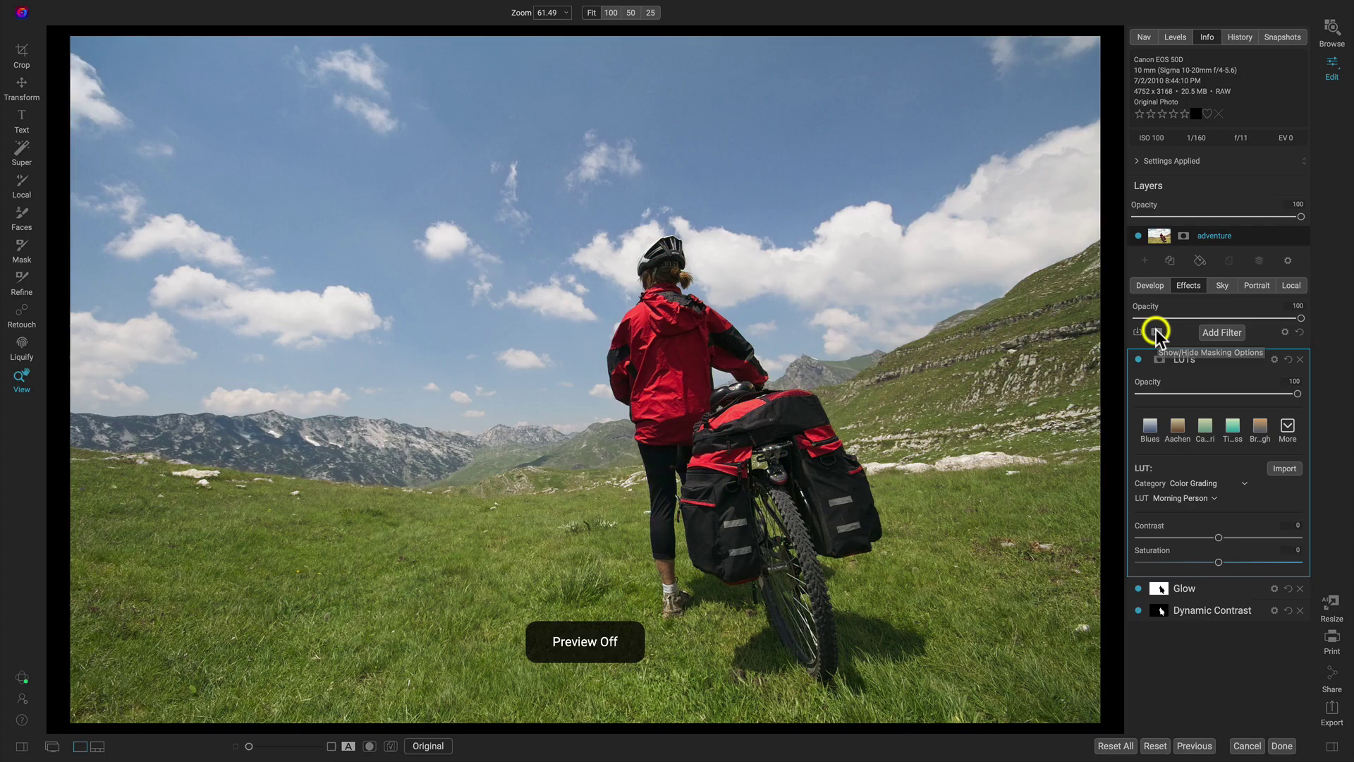
{"action": "key", "text": "backslash"}
{"action": "key", "text": "backslash"}
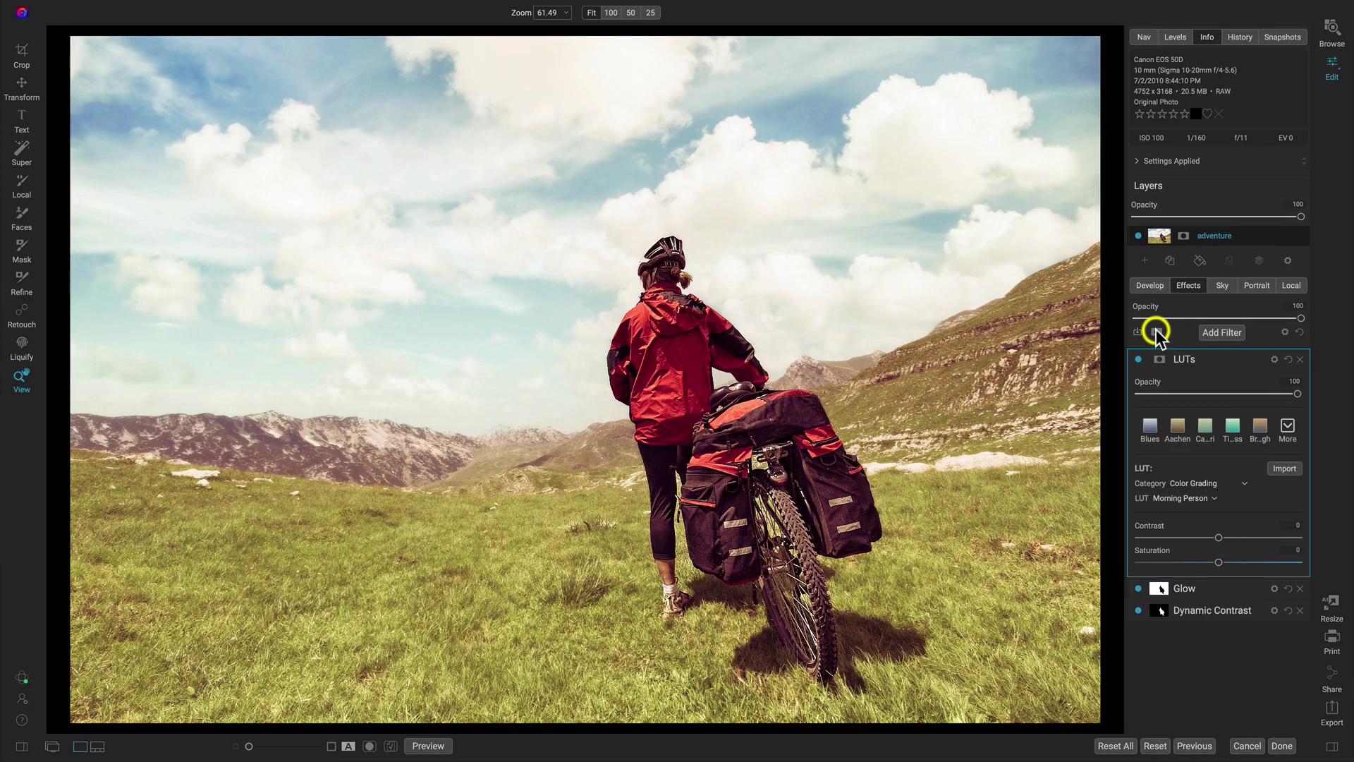